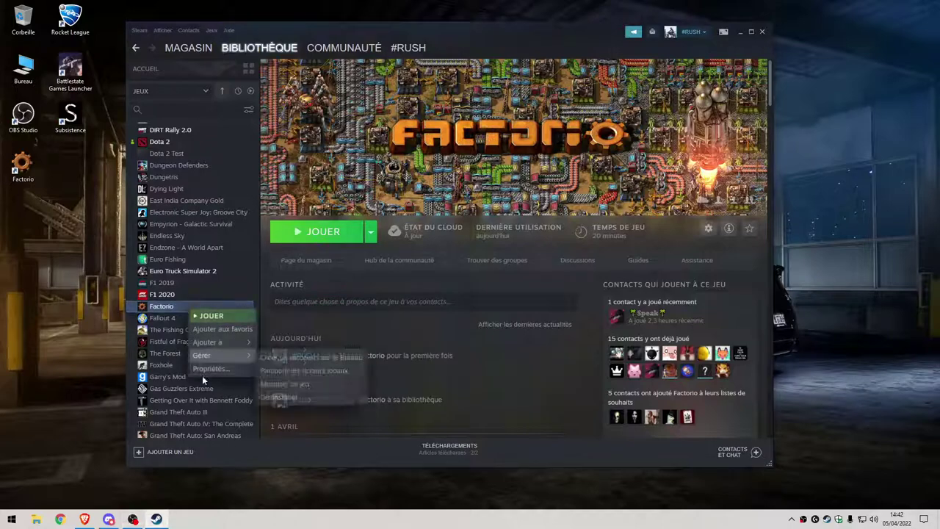
- Open Factorio's installation folder through the local files section of its Steam properties and close the properties window
click(212, 369)
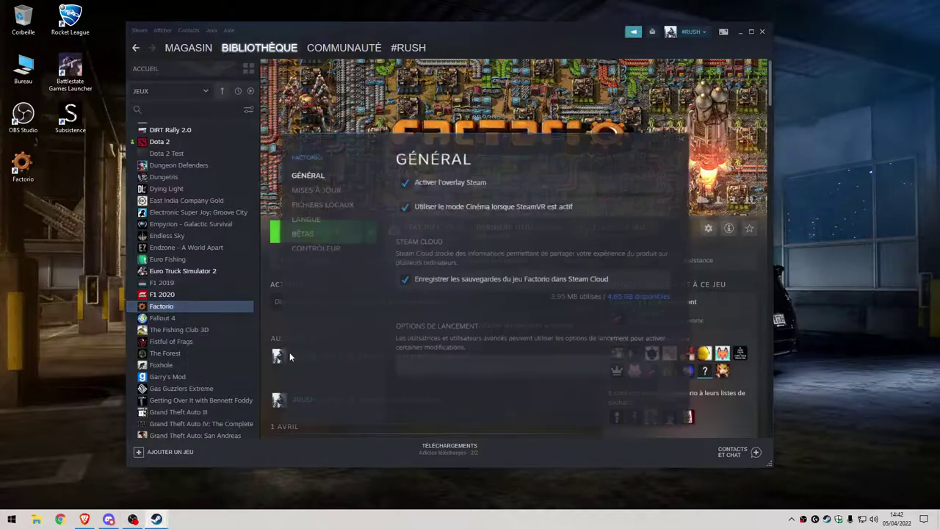
click(332, 206)
click(607, 184)
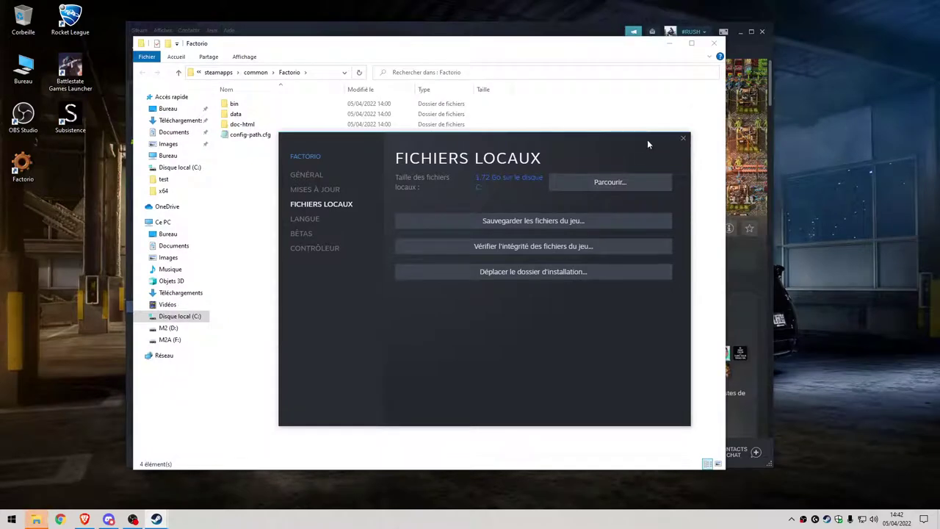
click(684, 141)
click(36, 519)
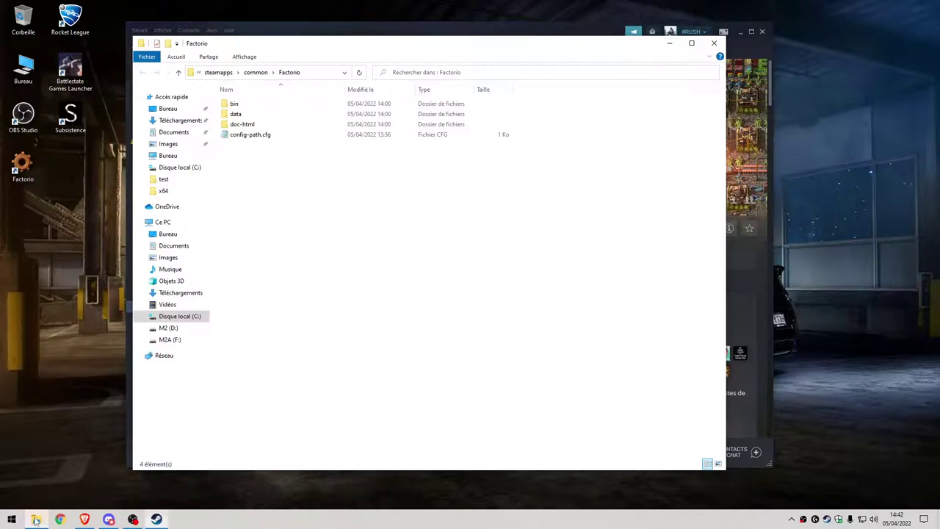
- Open generateworld-map-server.bat from the bin\x64 folder in Notepad++ and move the editor window clear of the file list
double_click(236, 106)
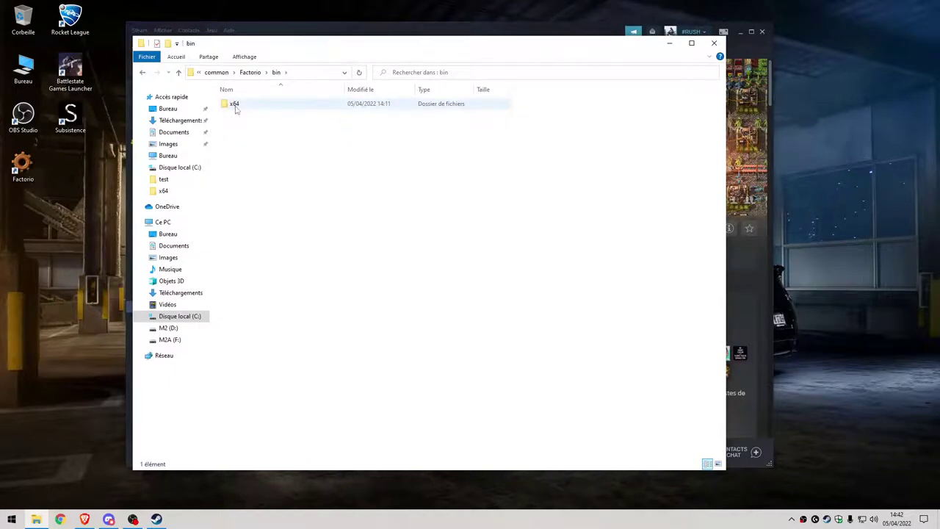
double_click(235, 106)
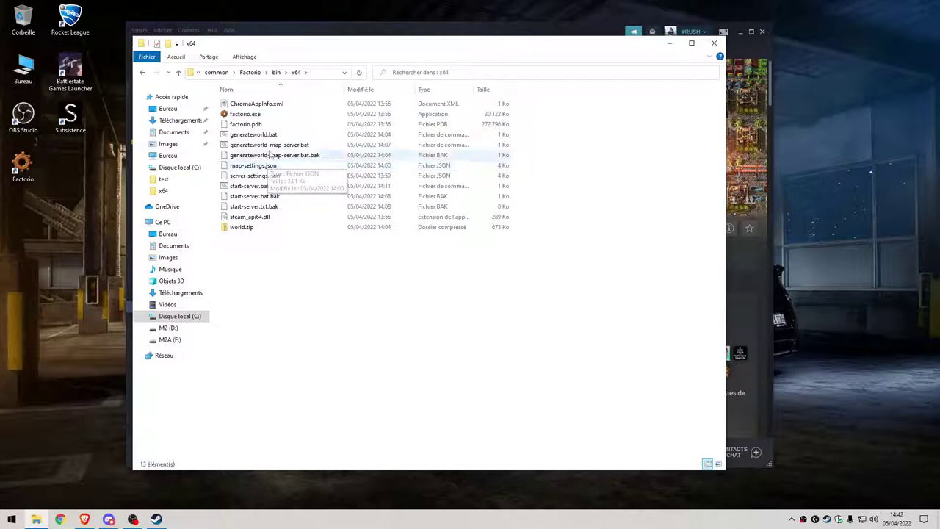
right_click(266, 147)
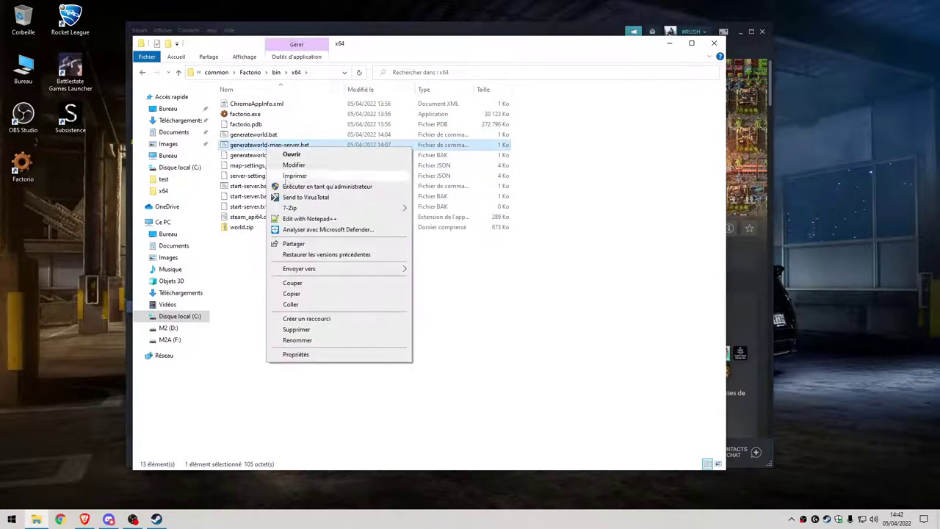
click(307, 219)
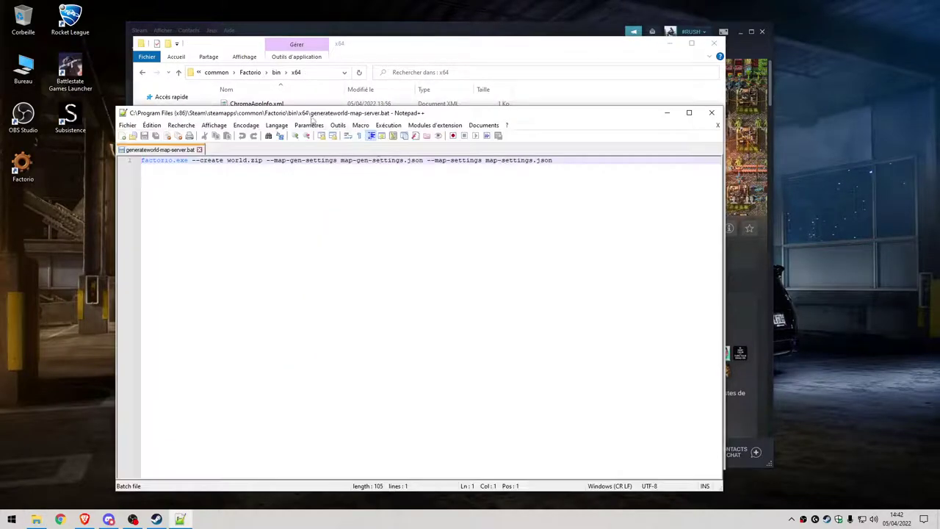
drag(313, 118, 318, 212)
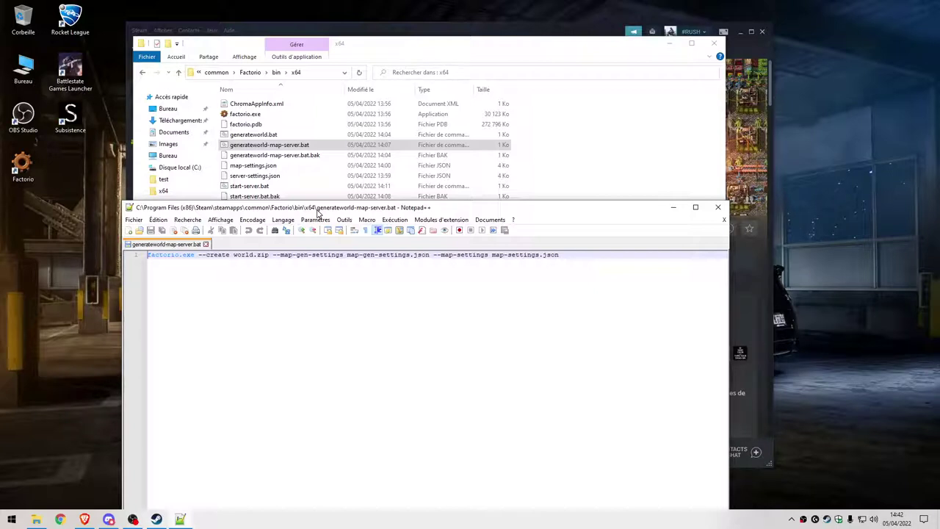
drag(317, 212, 319, 219)
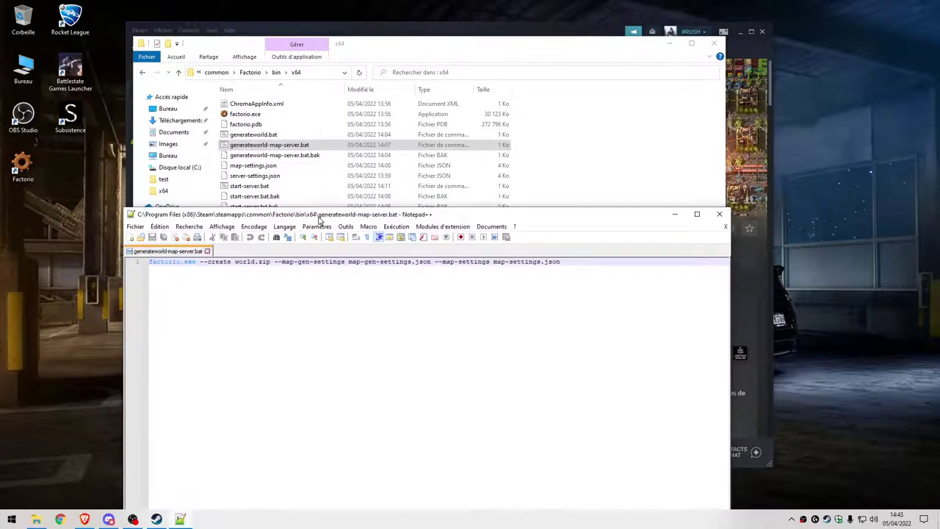
- Open generateworld.bat in Notepad++ as well and shift the editor further down to uncover the x64 file list
right_click(265, 137)
click(292, 207)
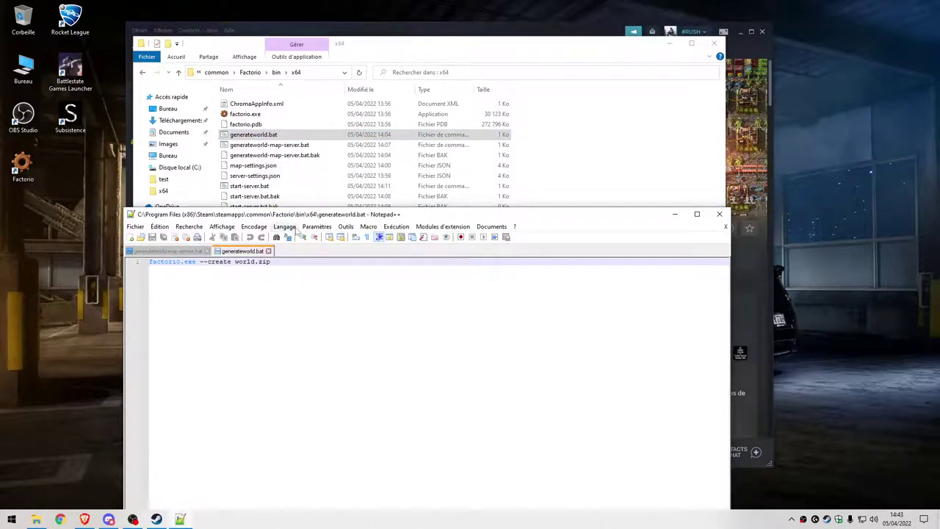
drag(295, 220, 302, 245)
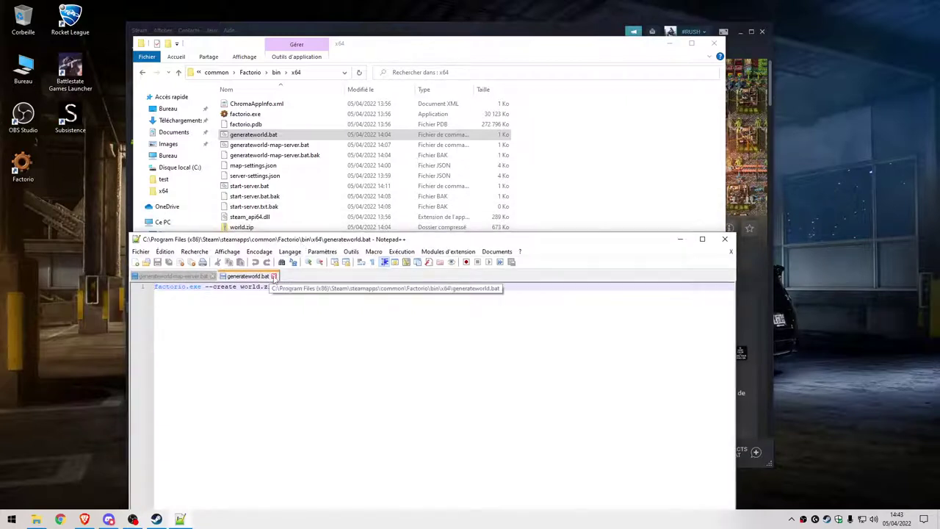
drag(328, 244, 332, 265)
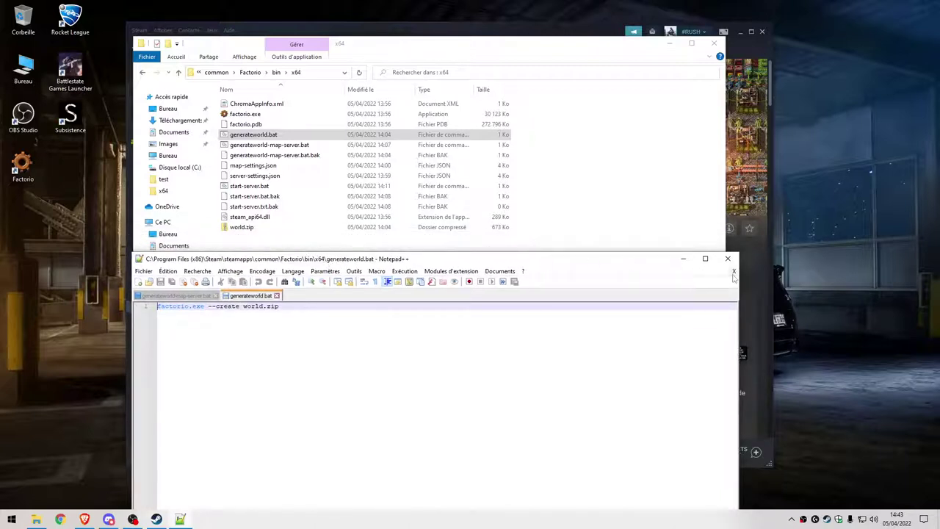
- Go to Factorio's data folder and select the map-gen-settings, map-settings and server-settings example JSON files
click(586, 241)
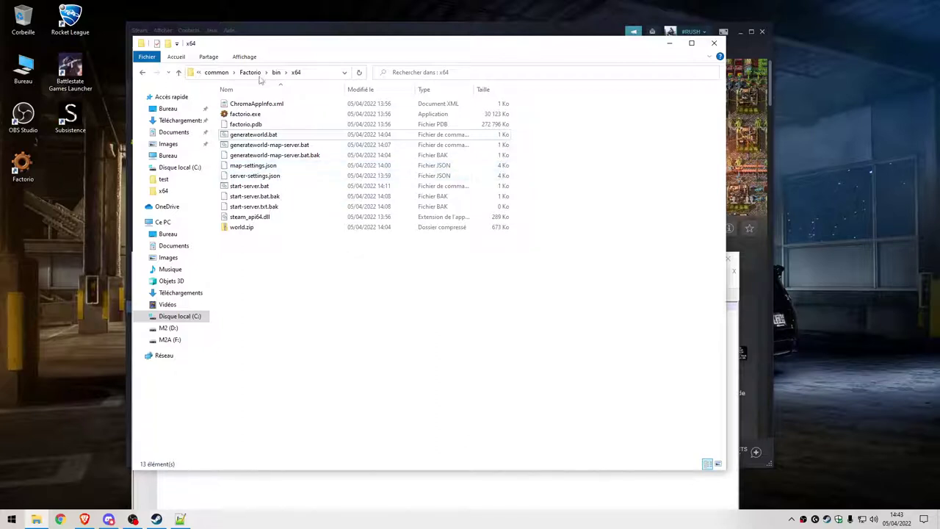
click(275, 73)
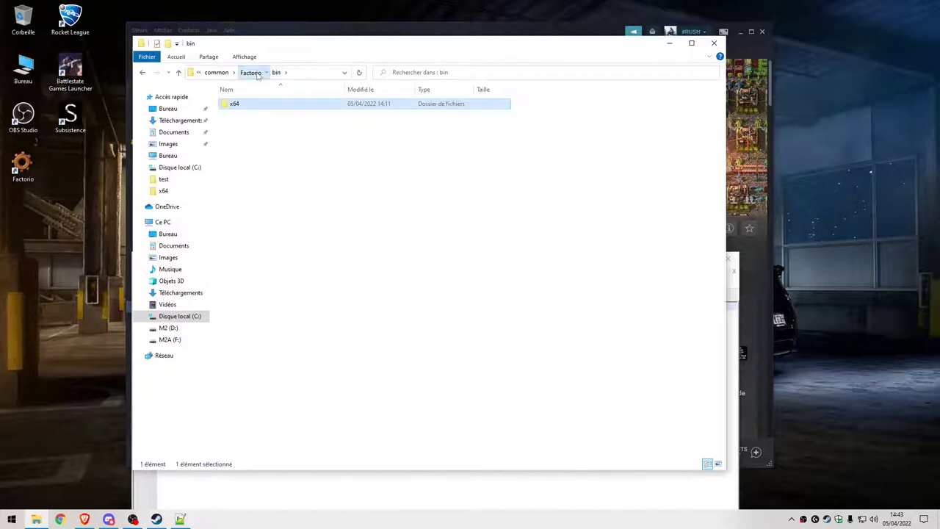
click(250, 72)
double_click(236, 114)
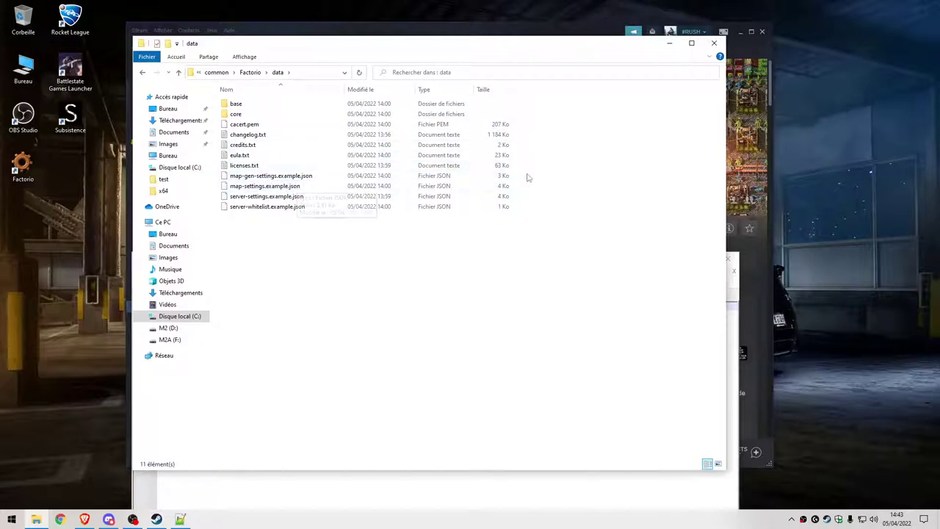
drag(528, 172, 271, 200)
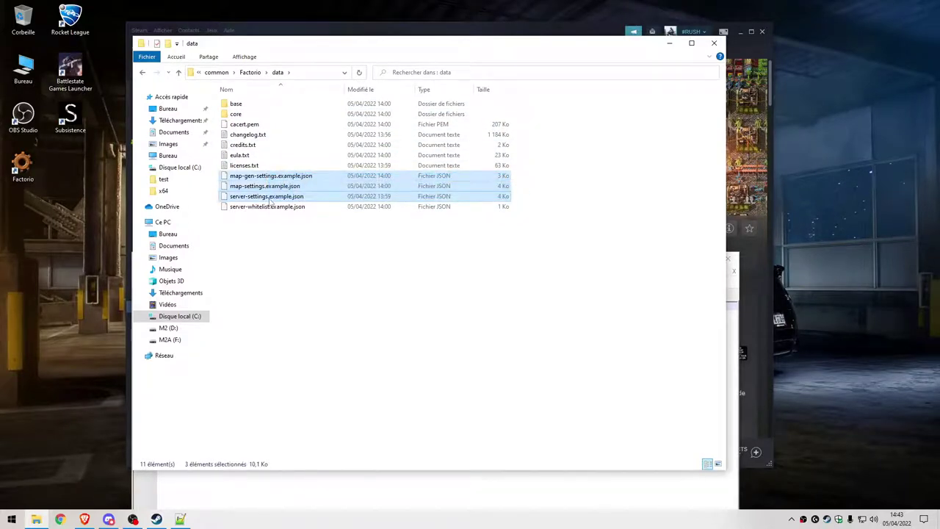
- Return to the bin\x64 folder and select map-settings.json and server-settings.json
click(255, 74)
double_click(262, 106)
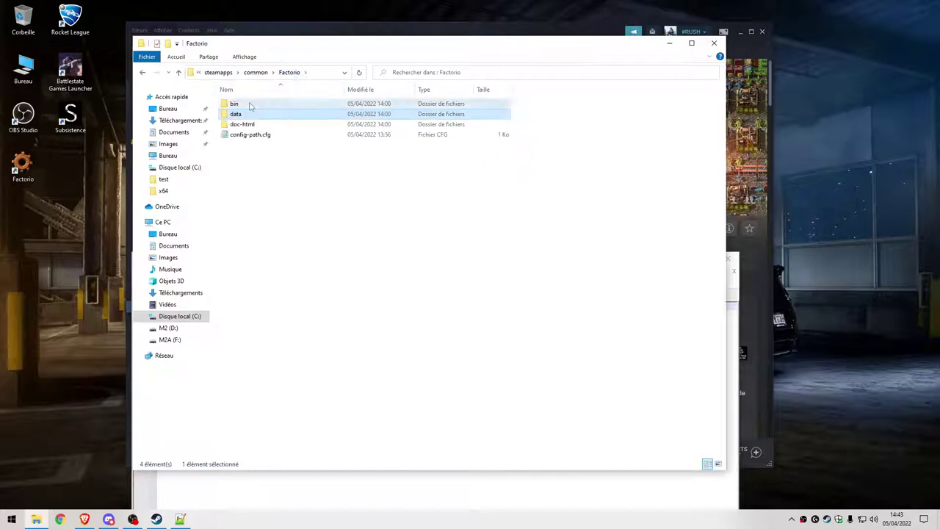
double_click(246, 107)
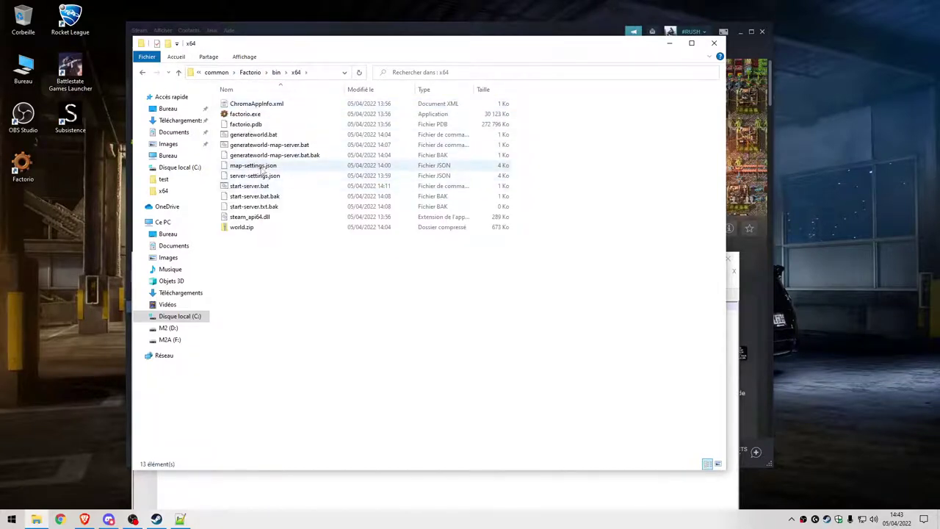
click(254, 176)
shift+click(253, 165)
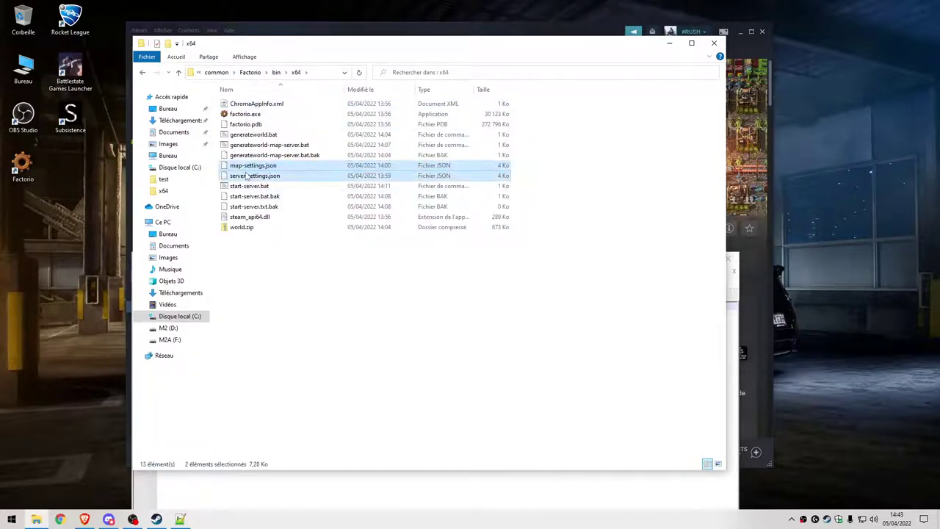
- Copy the four example JSON files, including server-whitelist.example.json, from Factorio's data folder
click(253, 73)
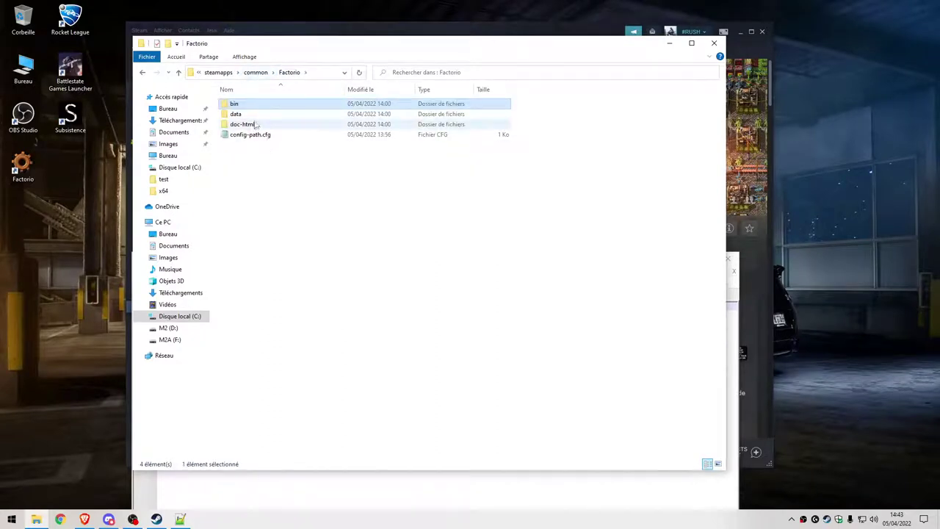
double_click(247, 115)
drag(361, 227, 232, 174)
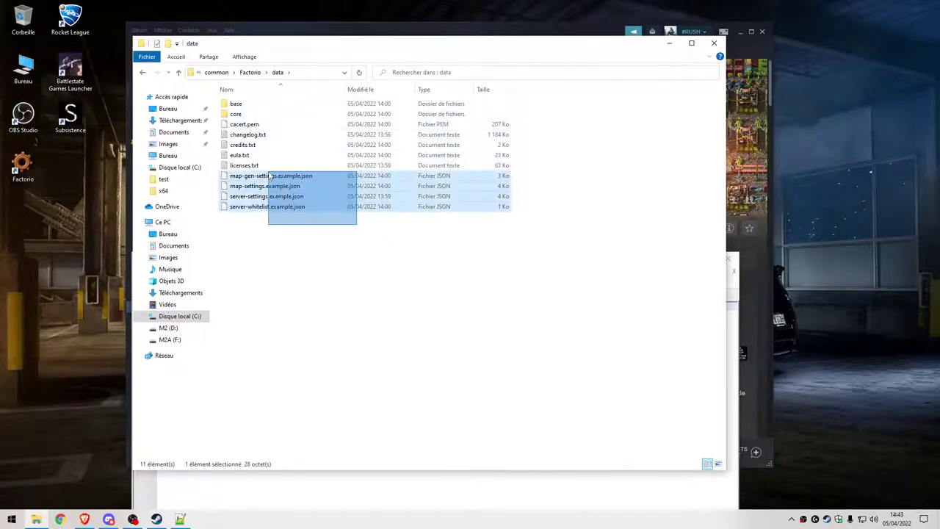
right_click(269, 175)
click(294, 264)
- Paste the copied example JSON files into Factorio's bin\x64 folder
click(250, 72)
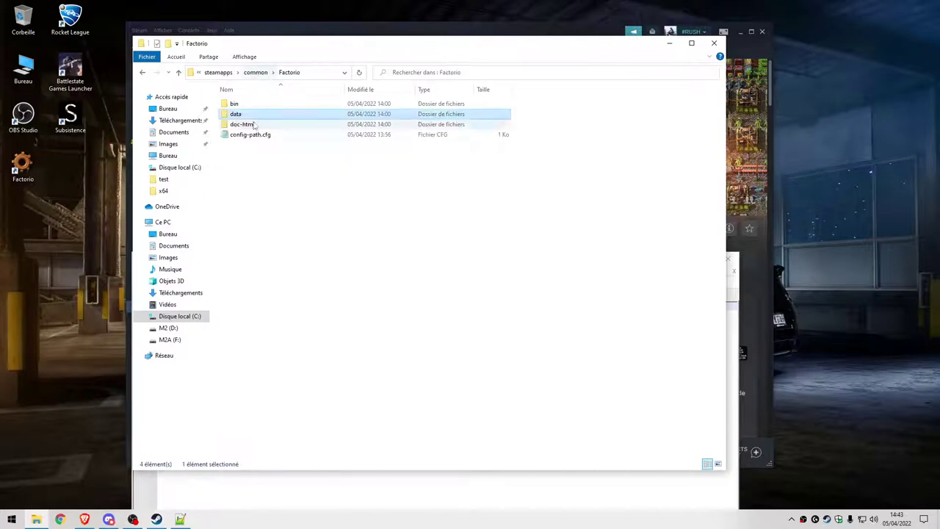
click(242, 106)
double_click(245, 107)
double_click(245, 104)
right_click(305, 292)
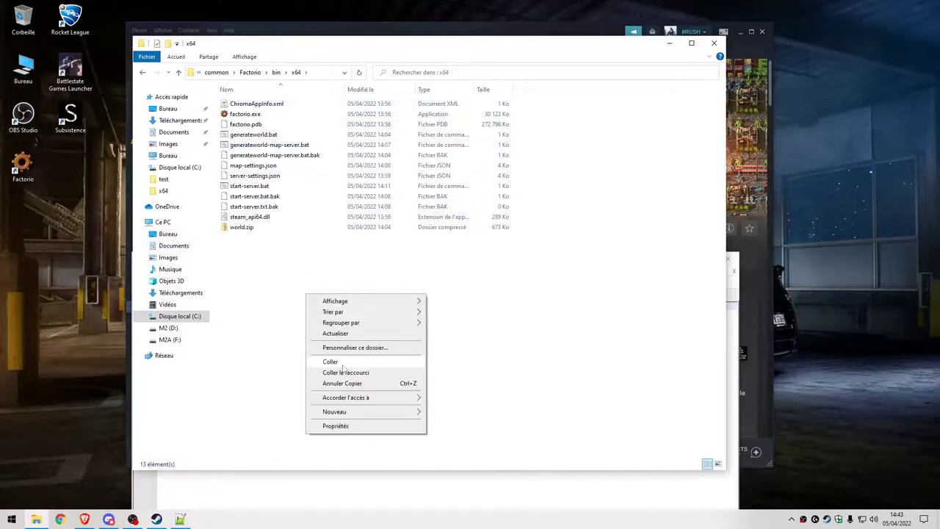
click(340, 337)
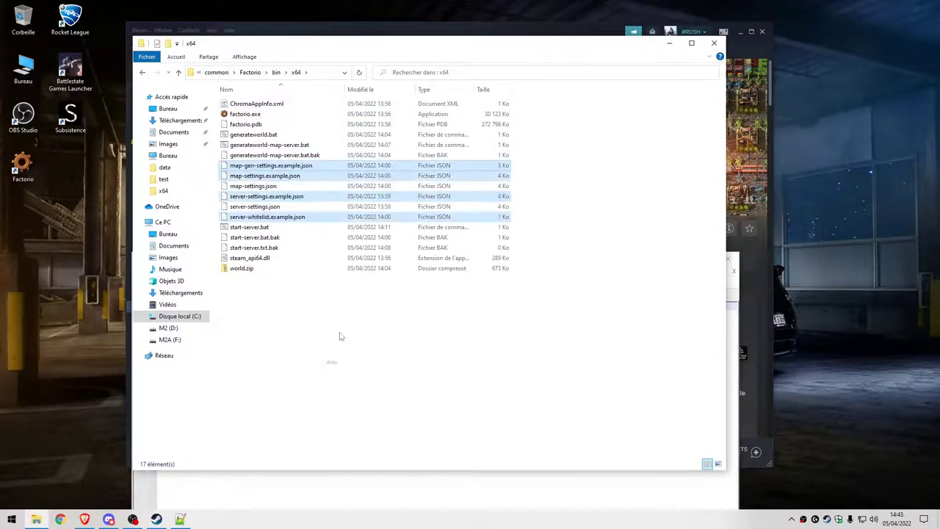
click(558, 218)
right_click(304, 218)
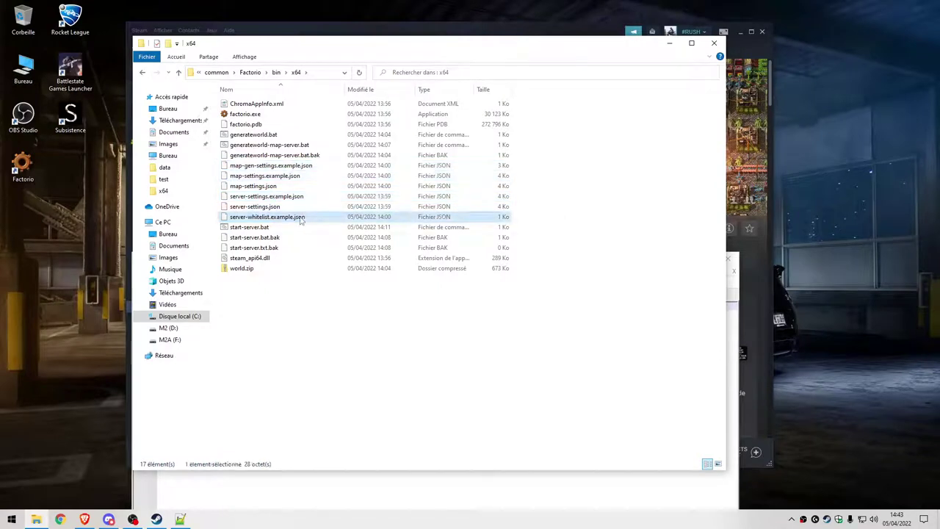
click(343, 367)
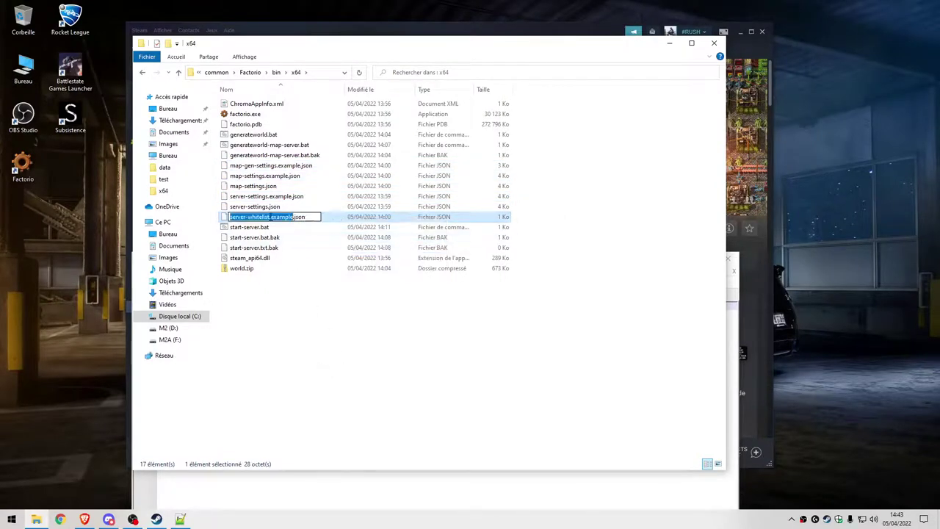
click(294, 218)
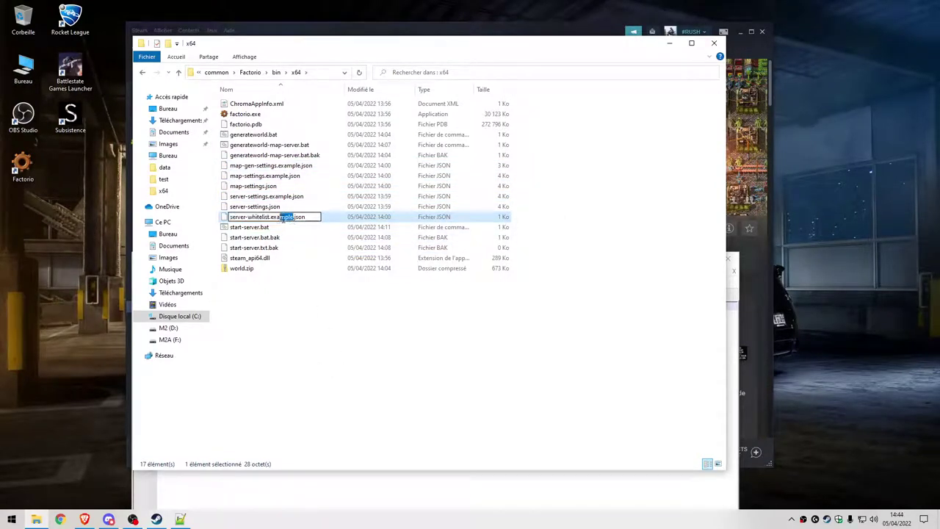
click(628, 297)
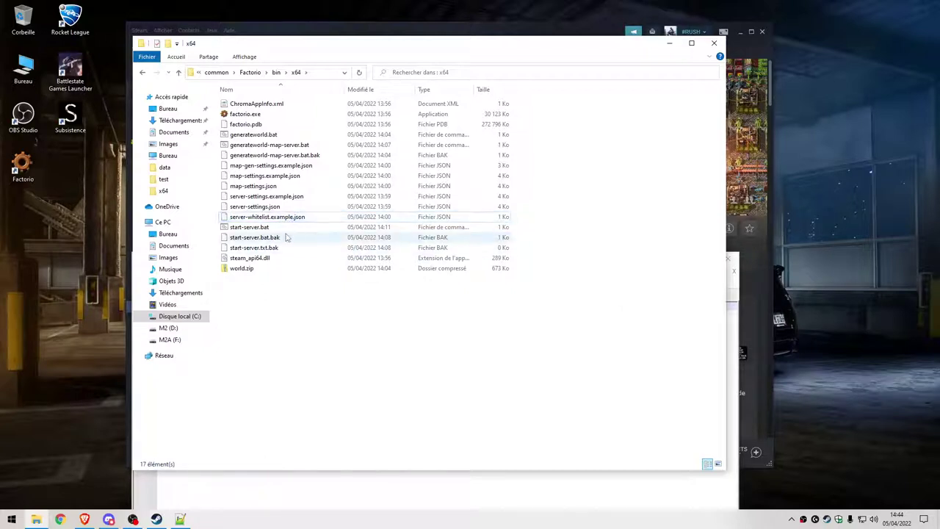
- Rename server-whitelist.example.json in the x64 folder to server-whitelist.json
click(298, 217)
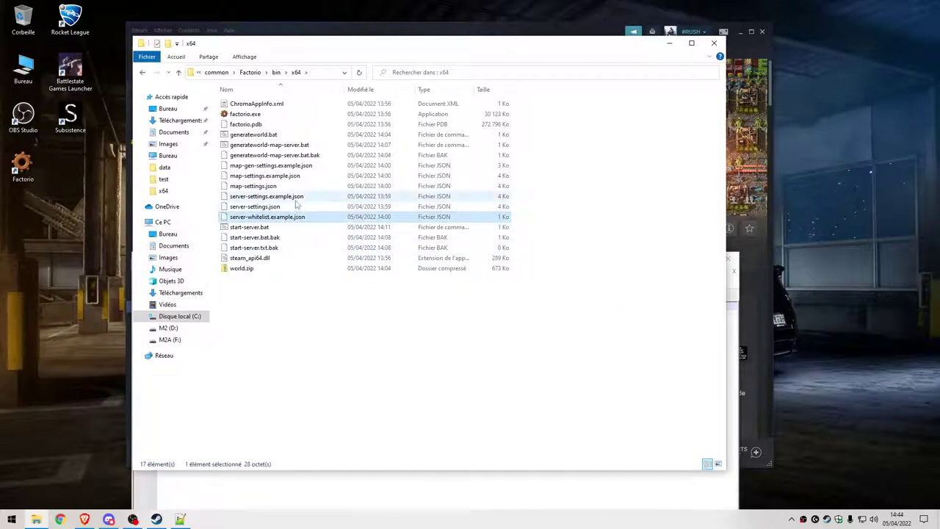
right_click(284, 219)
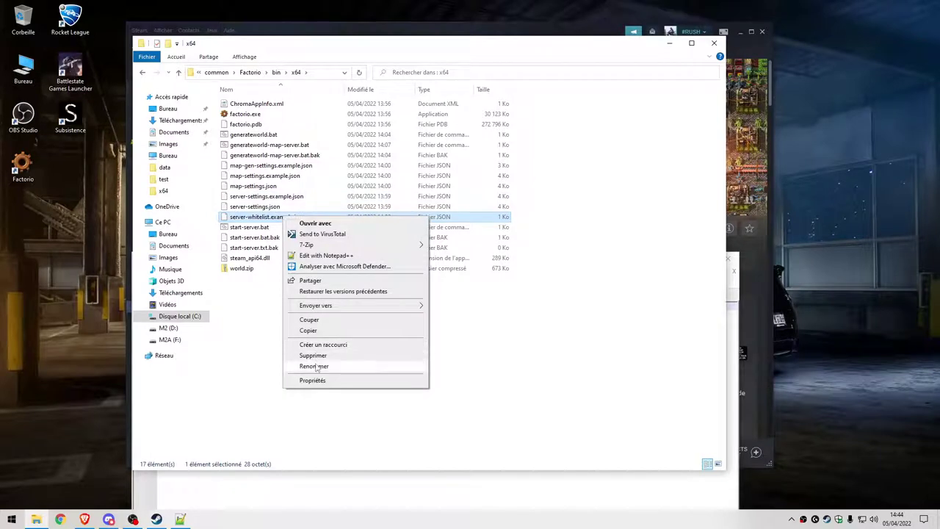
click(313, 360)
click(291, 218)
drag(293, 217, 272, 218)
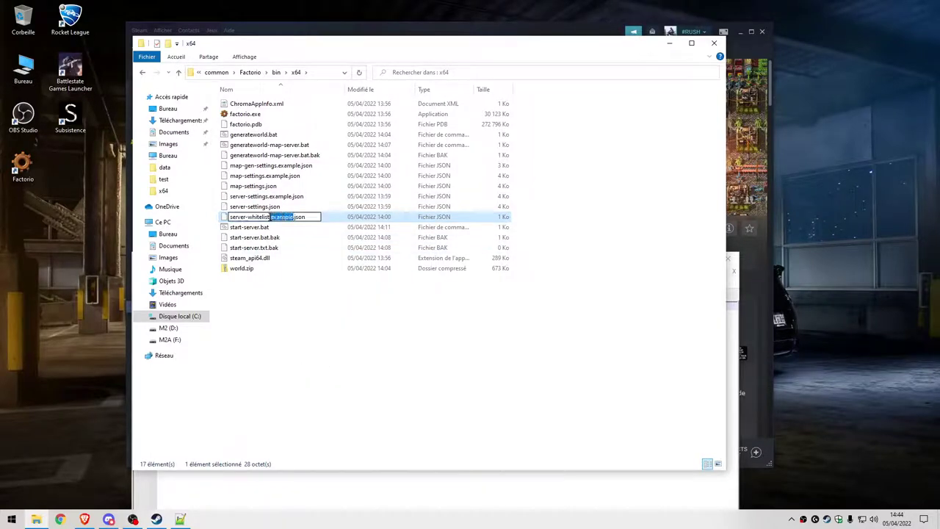
key(BackSpace)
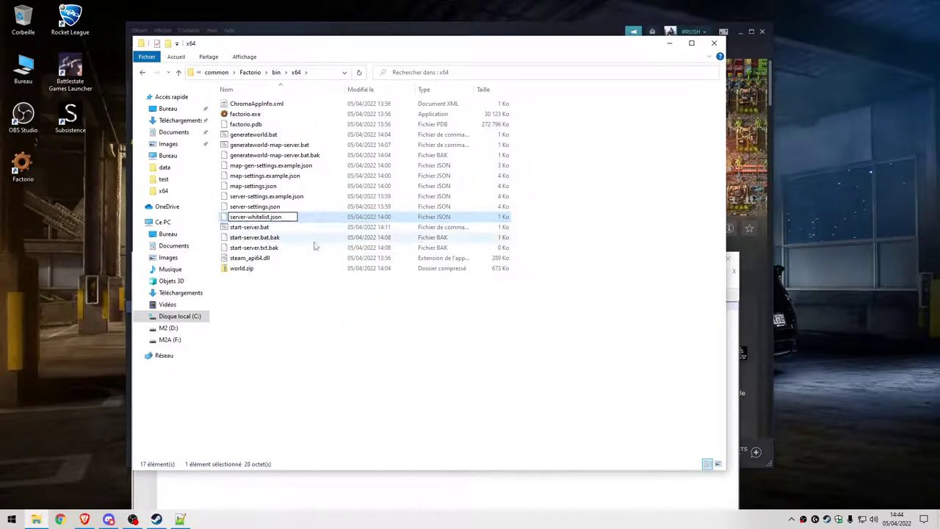
click(338, 338)
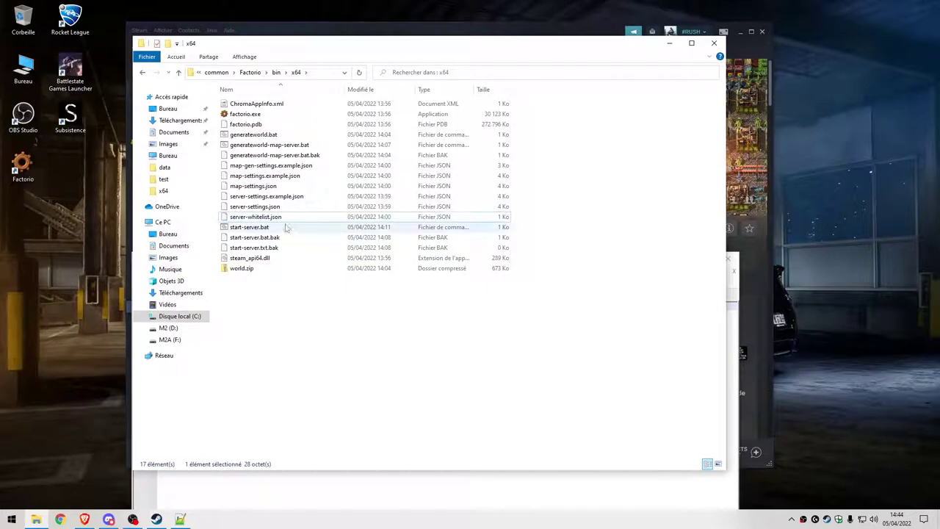
- Delete server-settings.example.json and map-settings.example.json from the x64 folder
click(283, 198)
key(Delete)
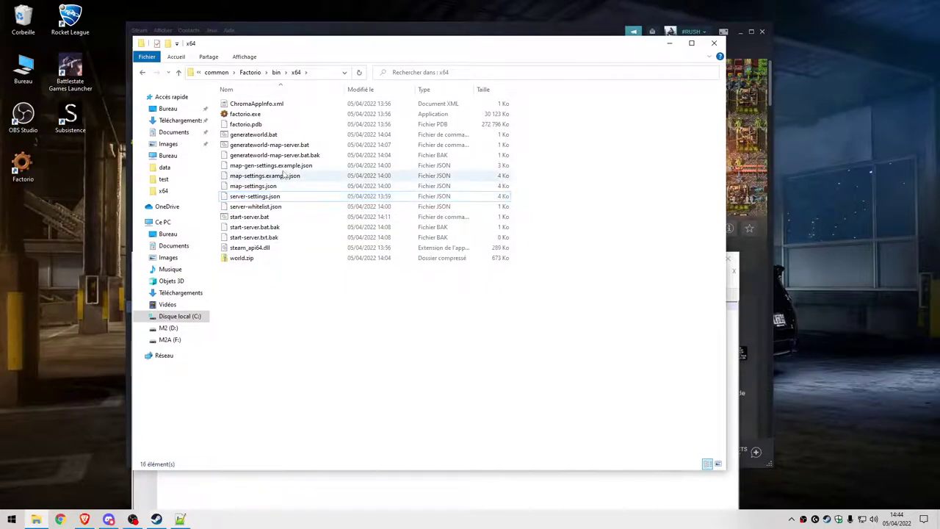
click(283, 177)
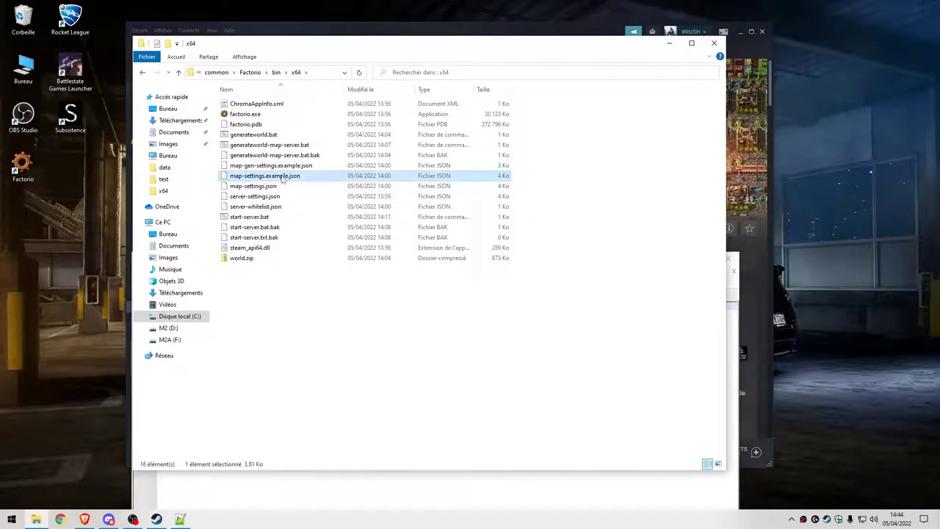
key(Delete)
- Check map-gen-settings.example.json in Notepad++, close it, and delete the file from the x64 folder
click(286, 168)
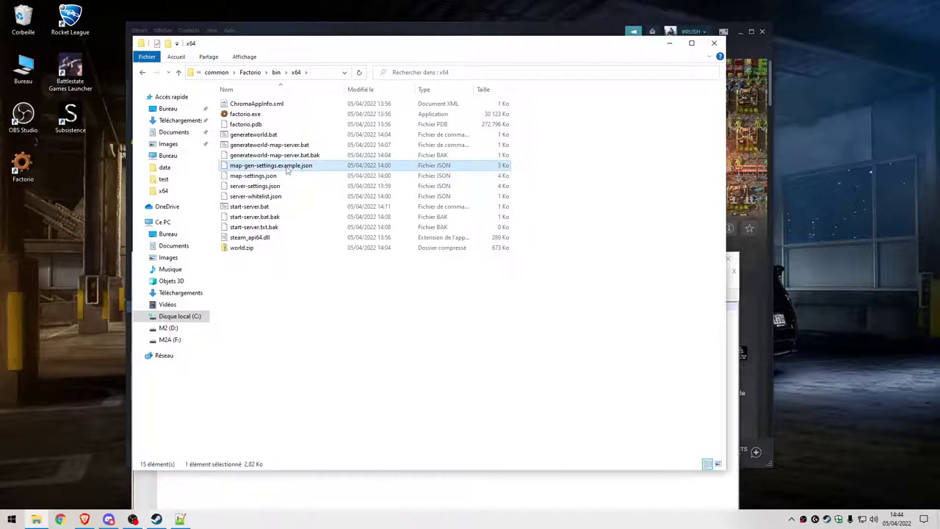
right_click(286, 168)
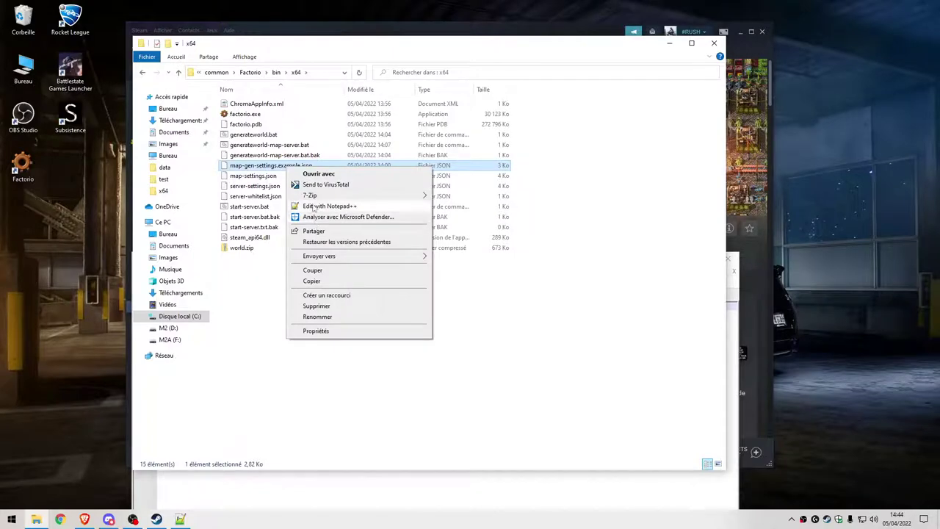
click(314, 208)
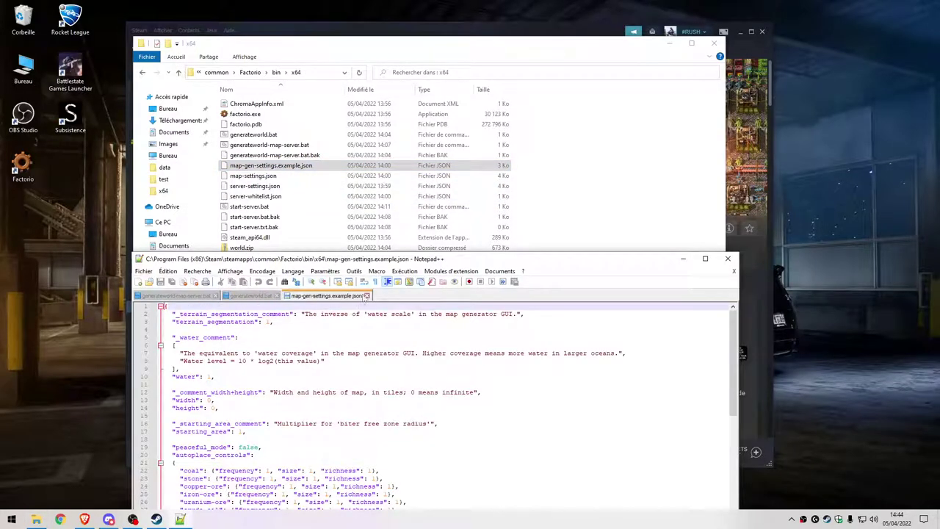
click(367, 295)
click(683, 259)
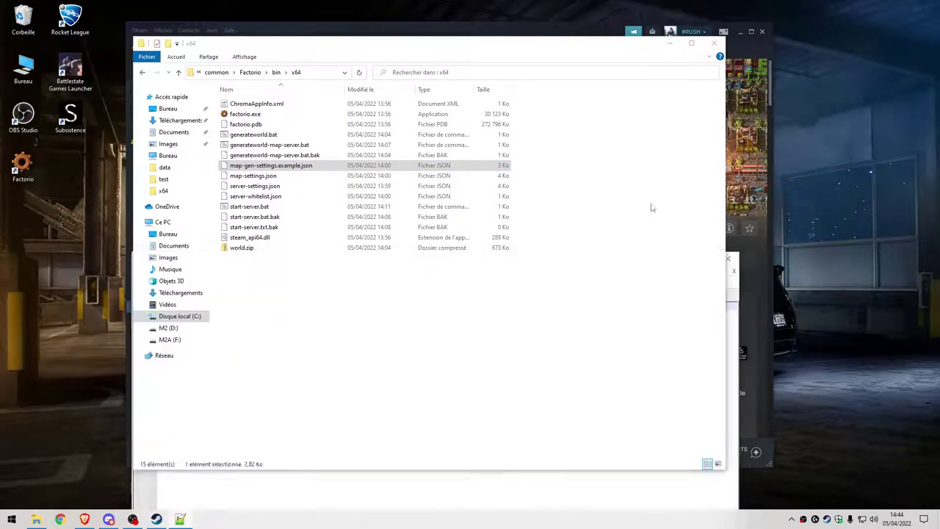
right_click(286, 166)
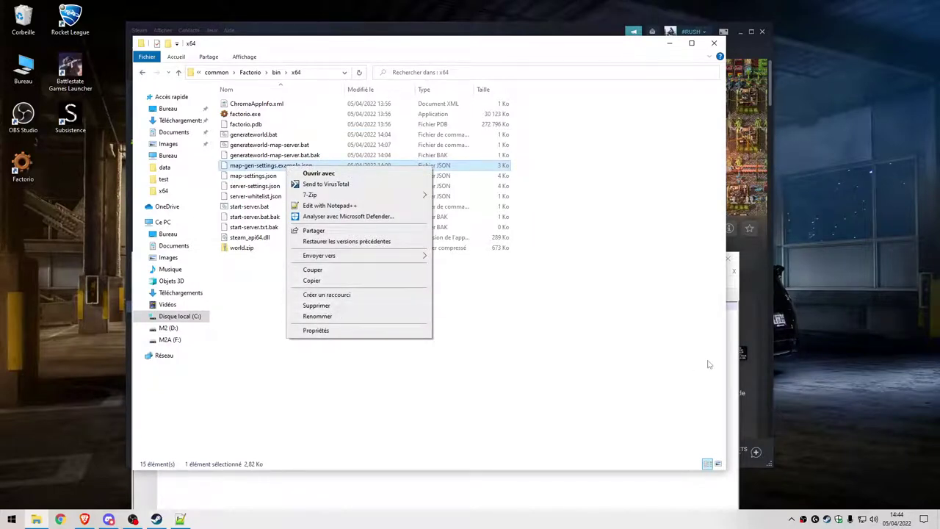
click(325, 306)
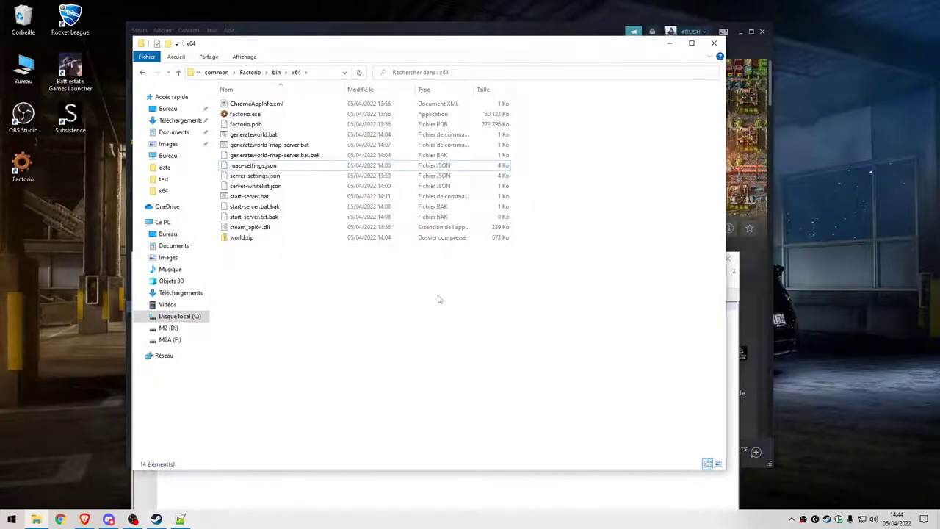
- Delete the existing world.zip from the x64 folder
click(733, 305)
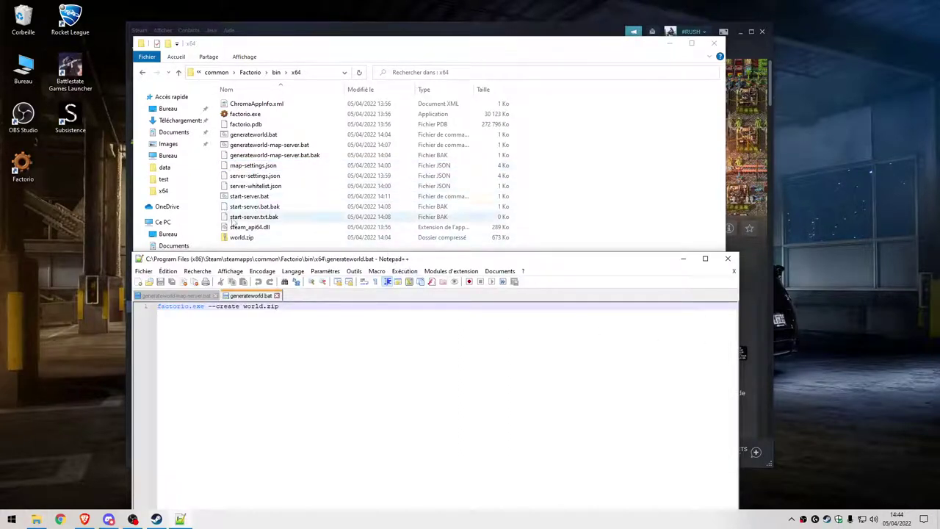
click(241, 237)
right_click(241, 238)
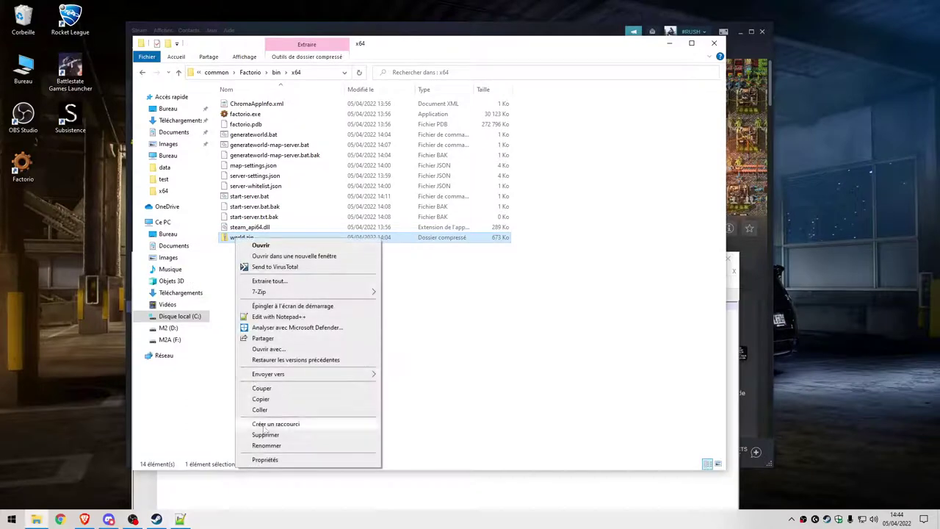
click(266, 435)
- Shorten the x64 folder window and move the Notepad++ window below it so both are visible
click(732, 363)
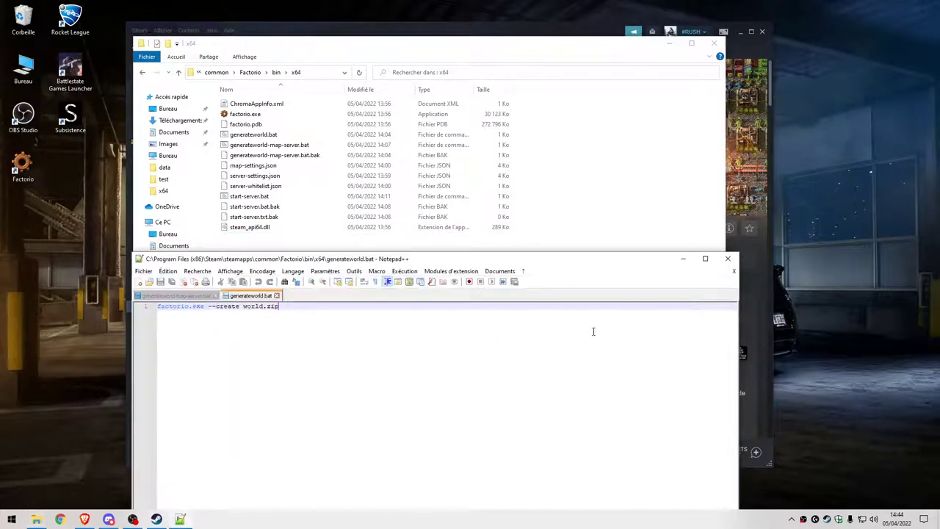
click(356, 177)
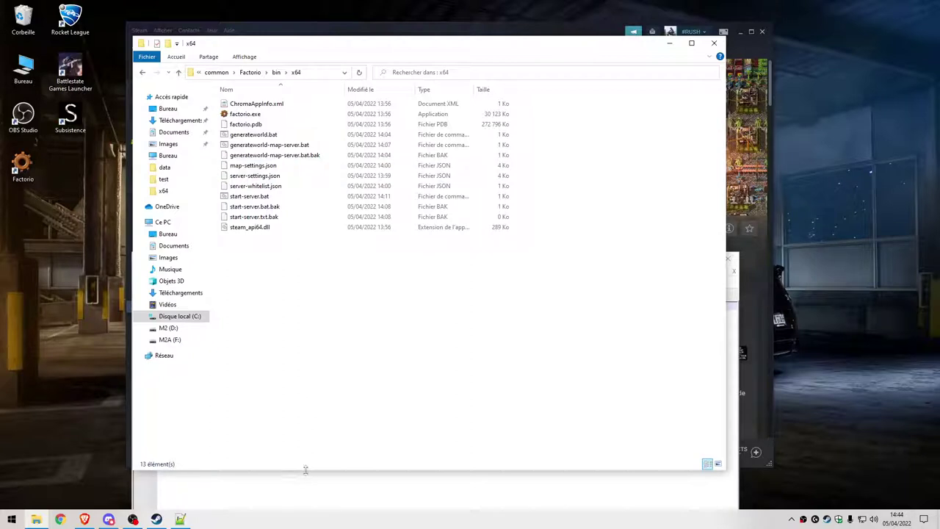
drag(306, 468, 256, 335)
click(646, 394)
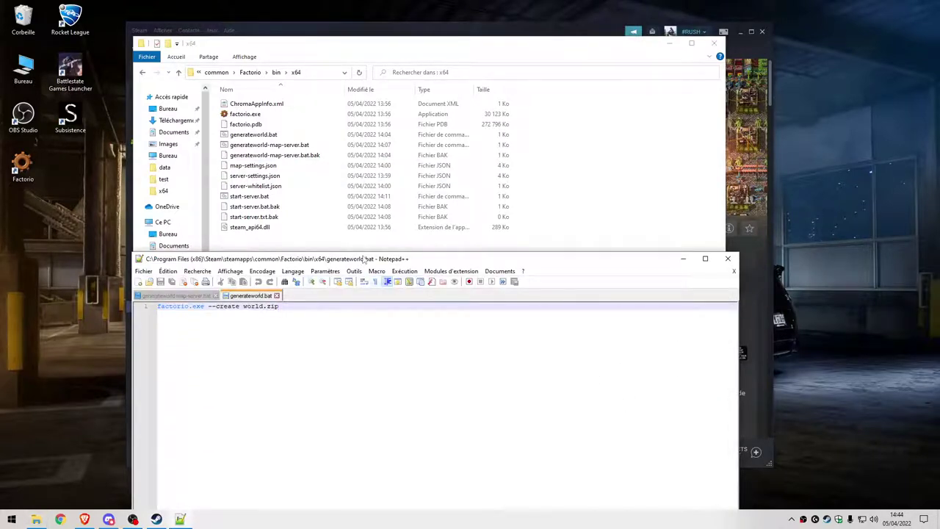
drag(364, 260, 361, 359)
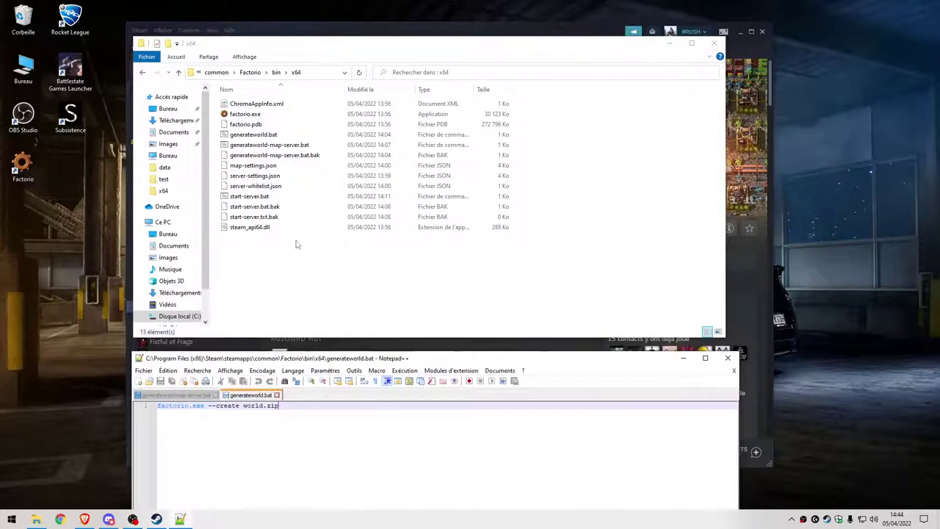
- Compare generateworld-map-server.bat with generateworld.bat and run generateworld.bat to create world.zip
click(199, 397)
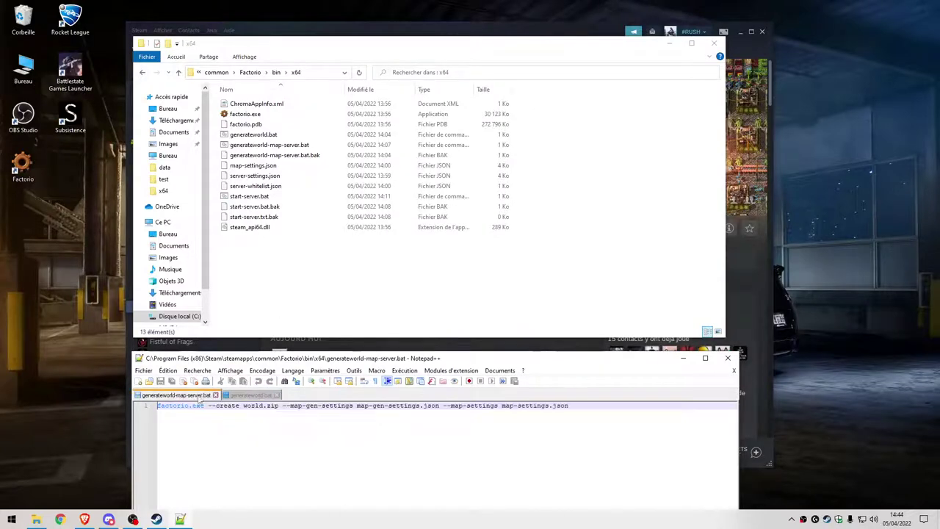
click(255, 395)
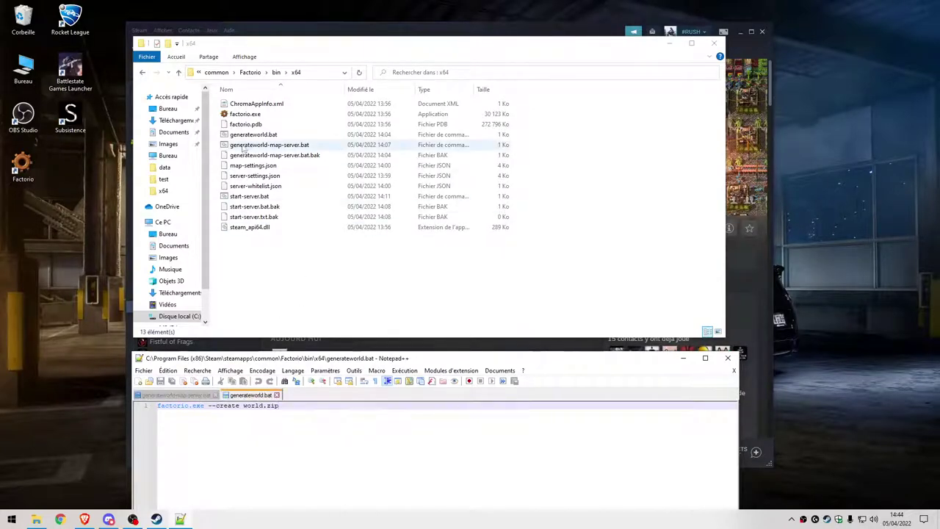
click(251, 136)
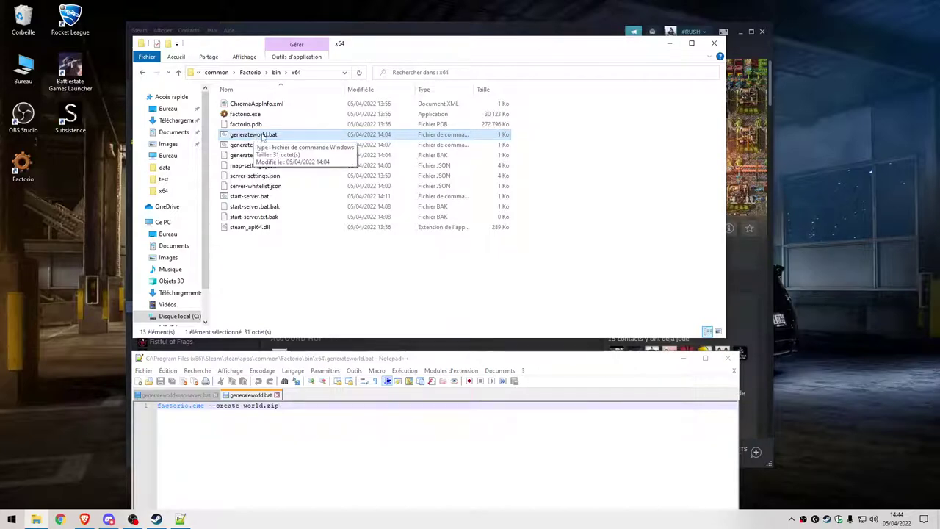
double_click(262, 137)
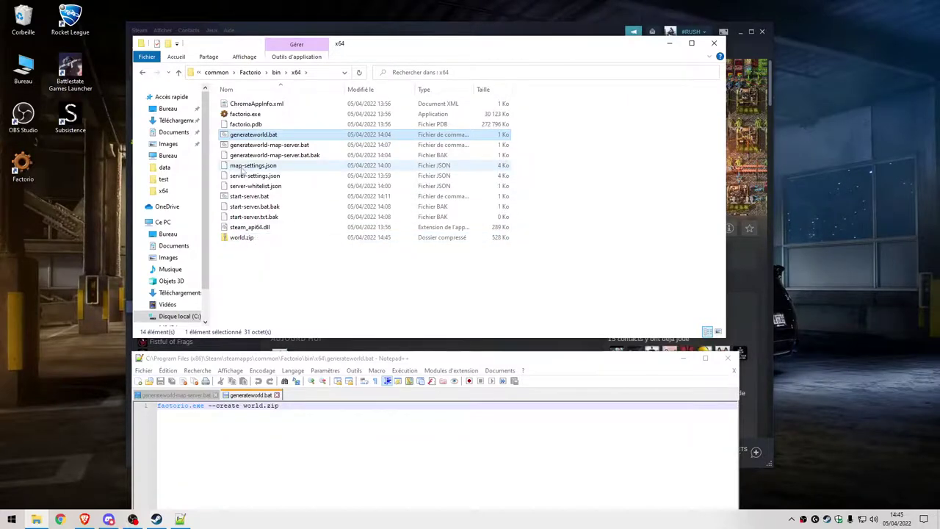
- Show the generateworld-map-server.bat script, open map-settings.json and server-settings.json in Notepad++, and move its window up over the folder
click(197, 395)
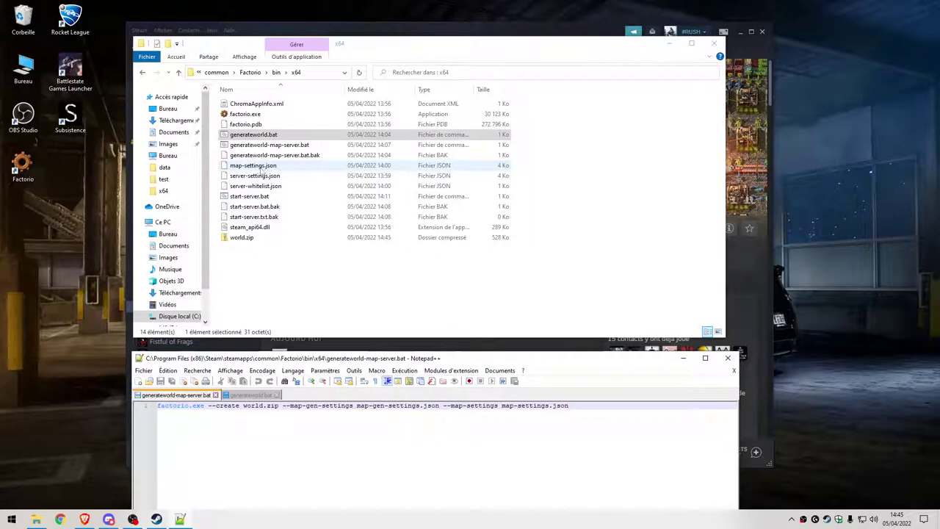
click(260, 166)
ctrl+click(262, 174)
right_click(262, 175)
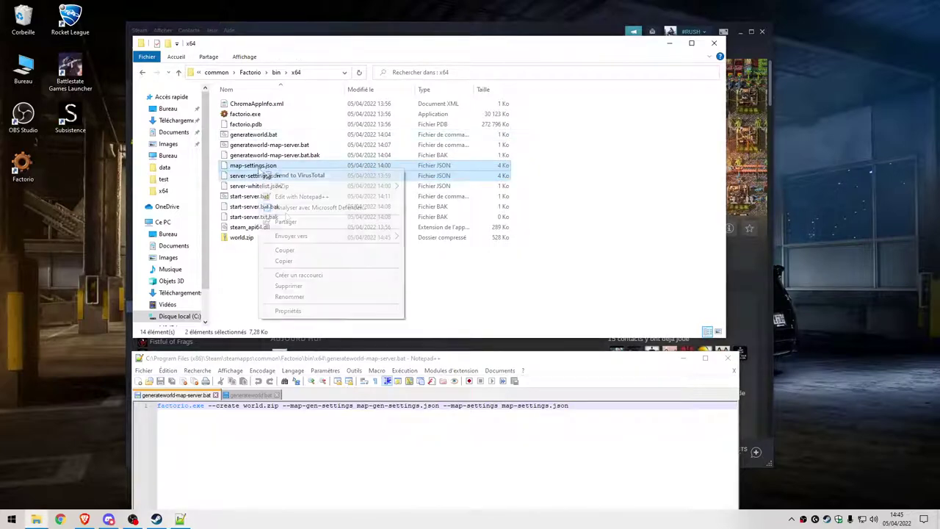
click(298, 196)
drag(330, 364, 337, 128)
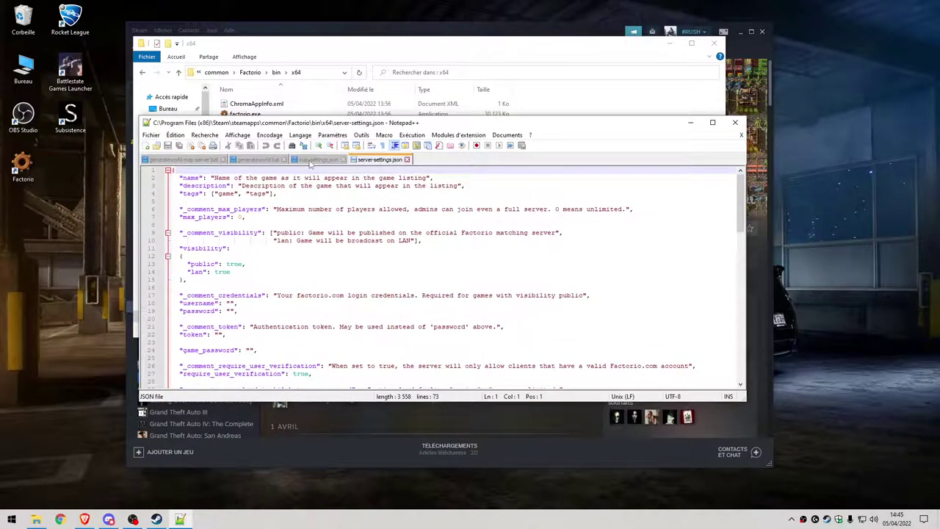
- Examine the difficulty, pollution, enemy and path finder settings in map-settings.json and close the file
click(312, 161)
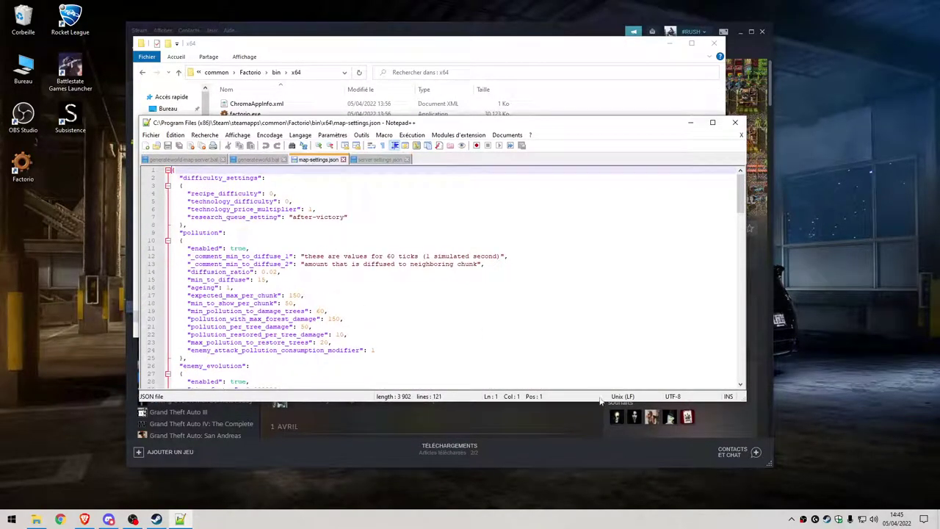
drag(591, 403, 588, 489)
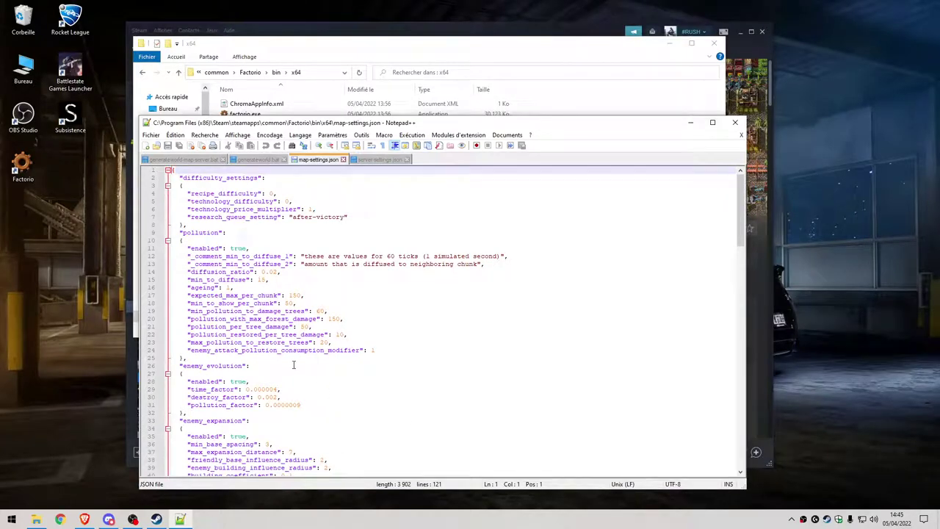
scroll(293, 364, down, 3)
scroll(293, 364, down, 14)
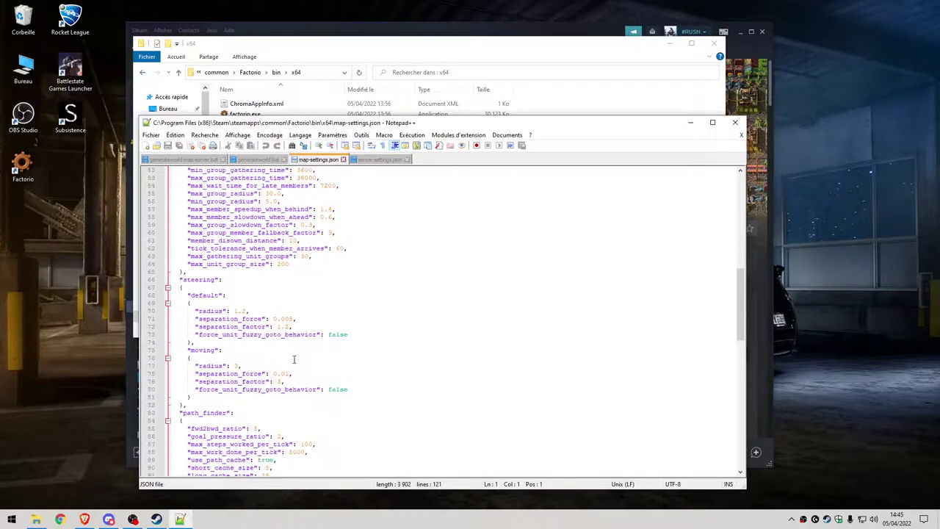
scroll(294, 359, down, 17)
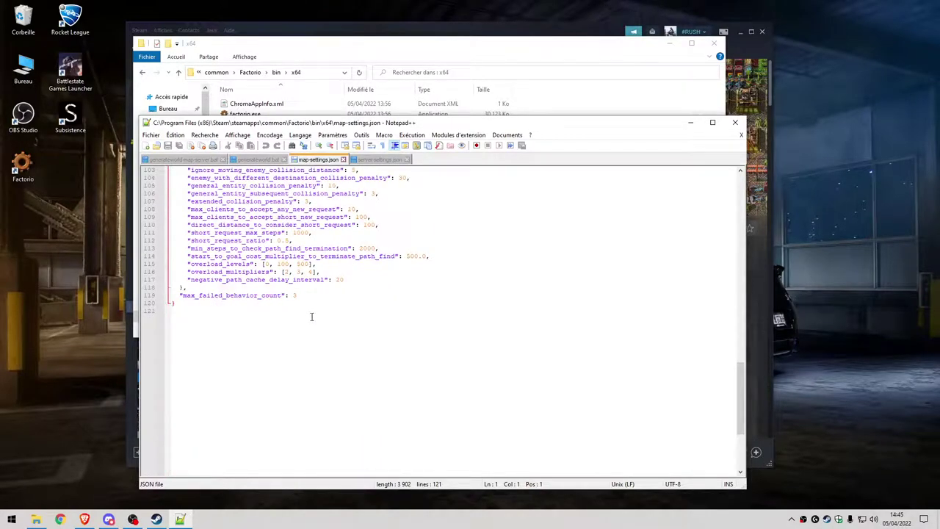
scroll(312, 317, up, 14)
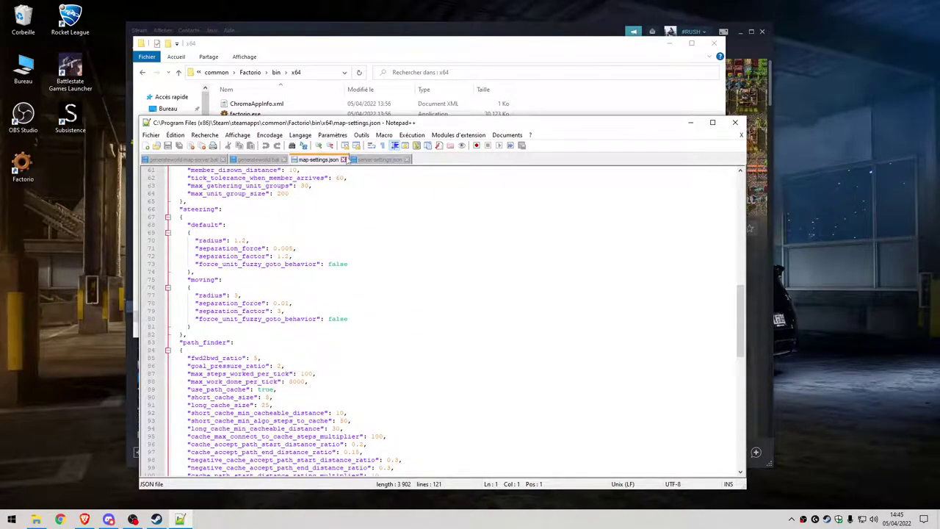
click(343, 159)
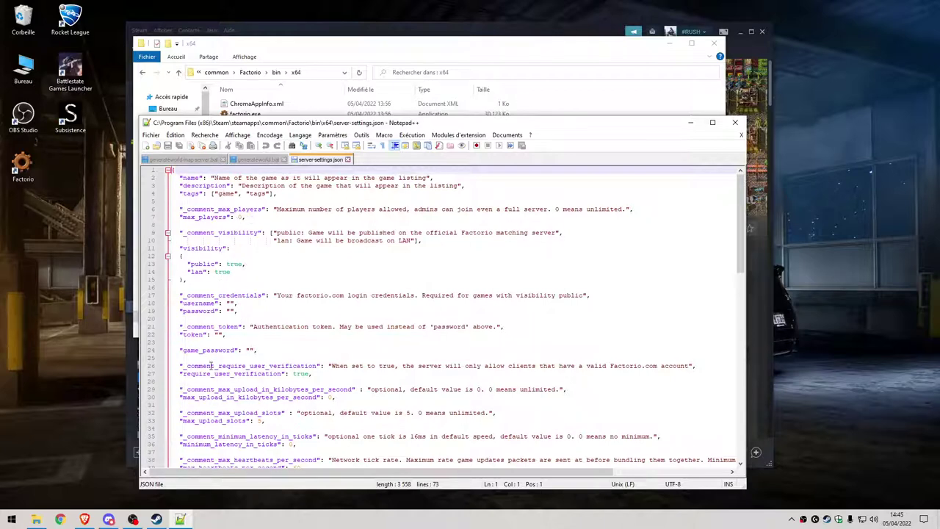
- Review the server options in server-settings.json and close the file
scroll(212, 365, down, 5)
scroll(247, 326, down, 5)
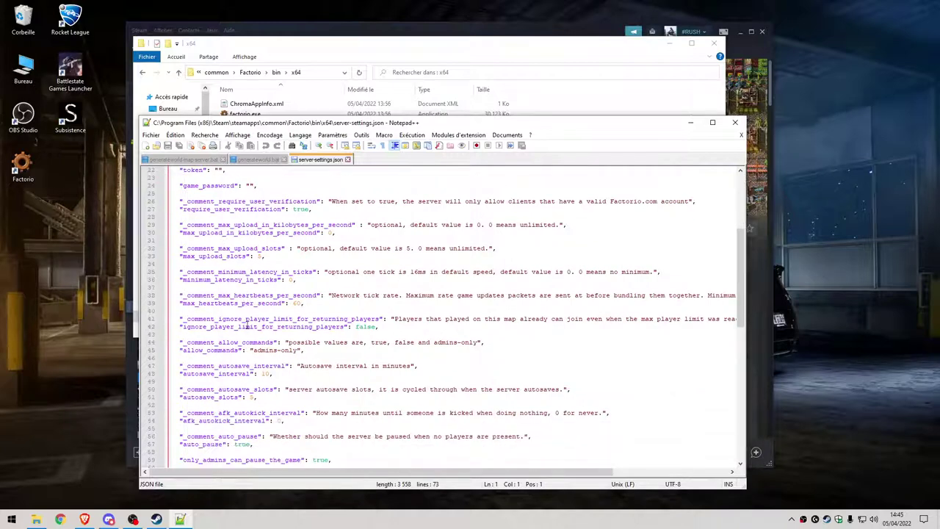
scroll(250, 323, up, 15)
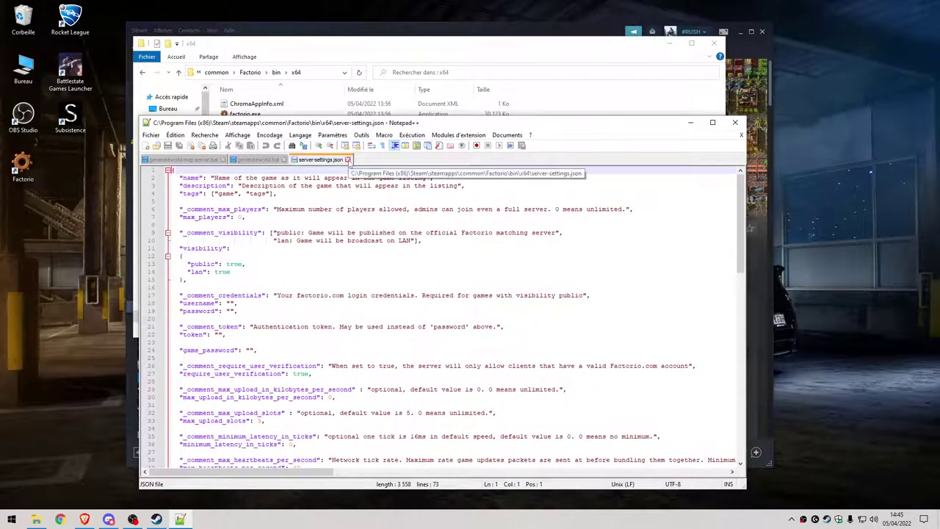
click(347, 160)
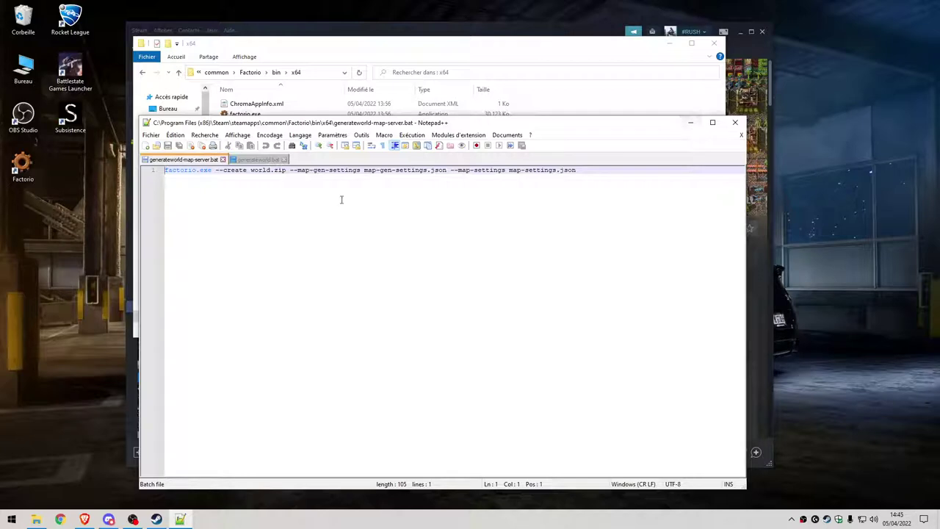
- Run generateworld-map-server.bat from the x64 folder
click(636, 104)
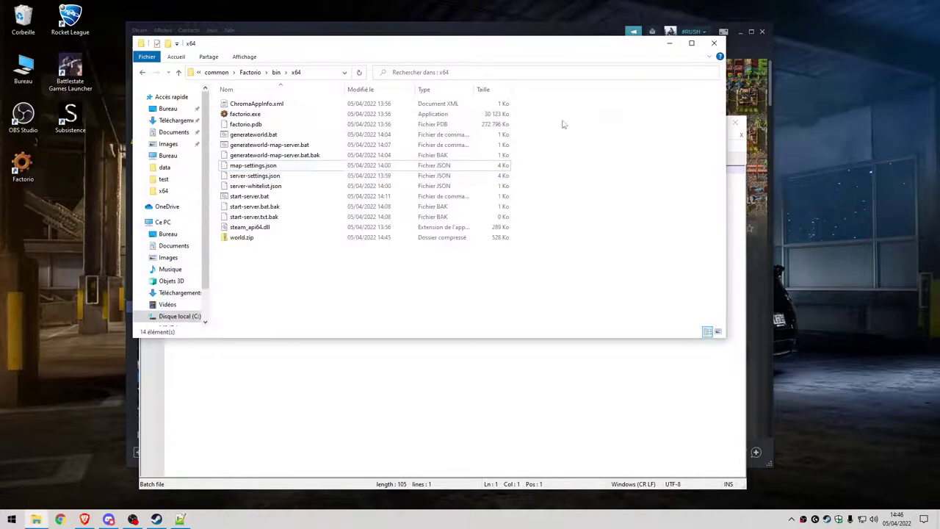
click(270, 146)
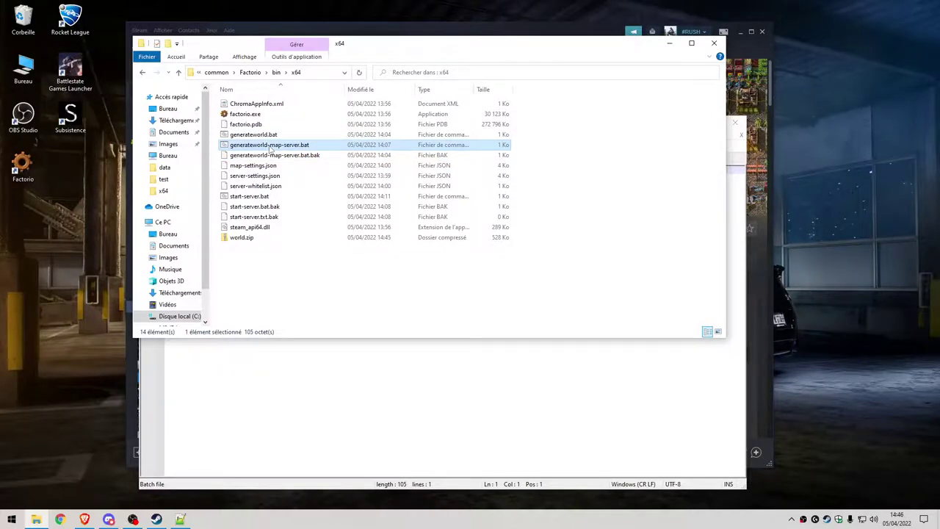
double_click(271, 146)
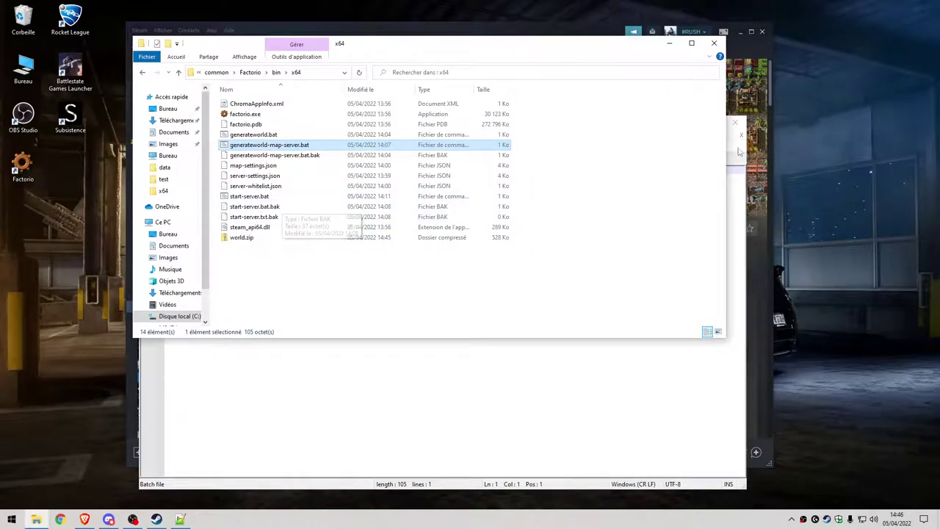
- Move the Notepad++ window showing generateworld-map-server.bat further down and return to the x64 folder
click(740, 151)
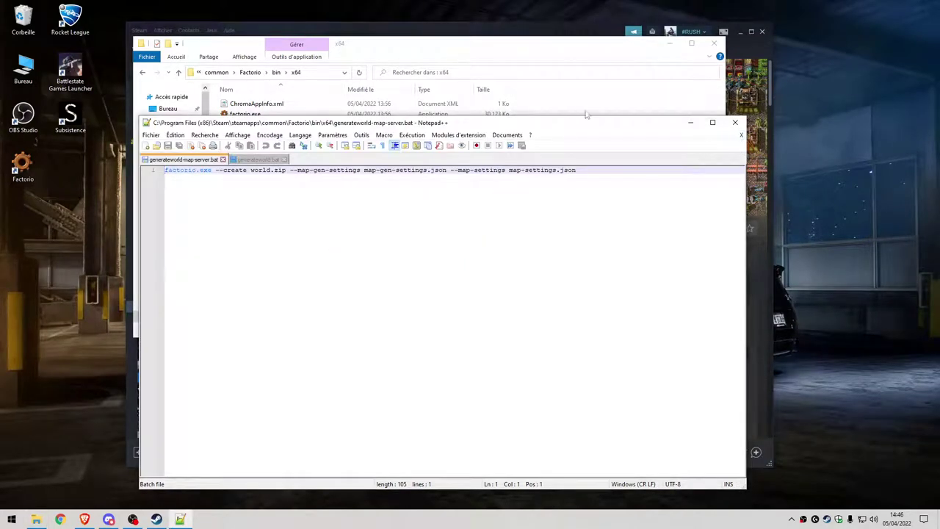
drag(571, 122, 569, 241)
click(569, 222)
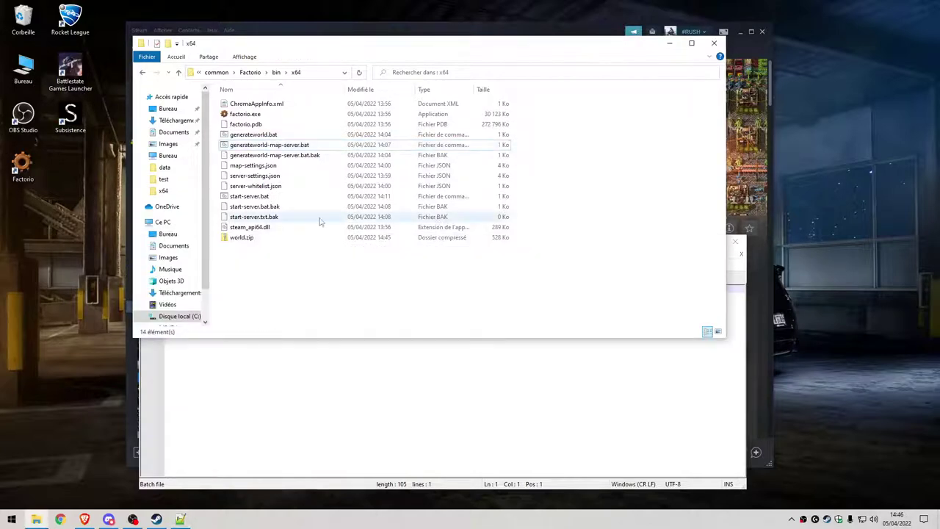
- Open start-server.bat in Notepad++ to view its launch command and move the editor window clear of the file list
click(254, 197)
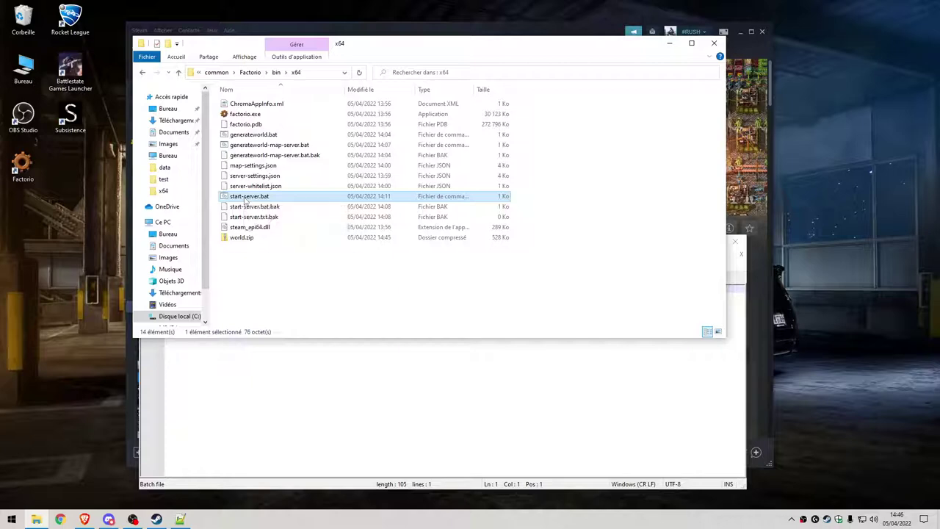
right_click(246, 200)
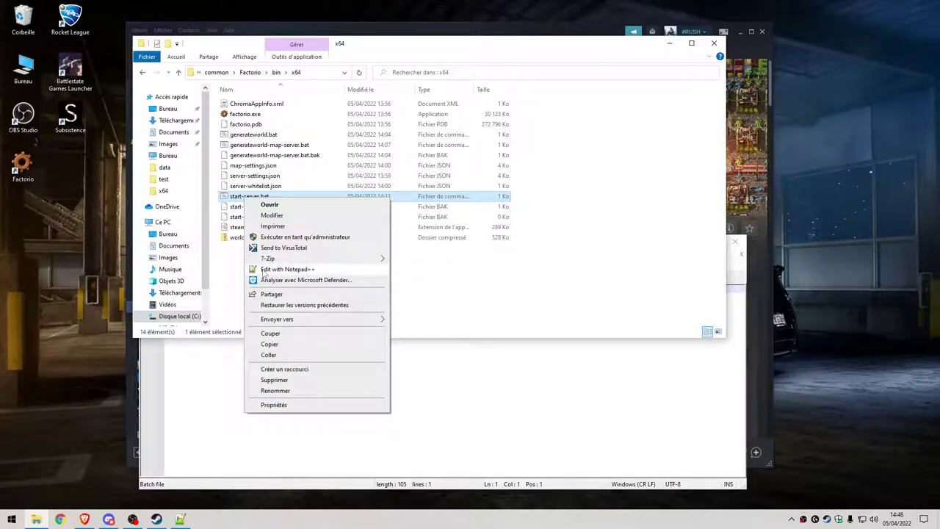
click(266, 270)
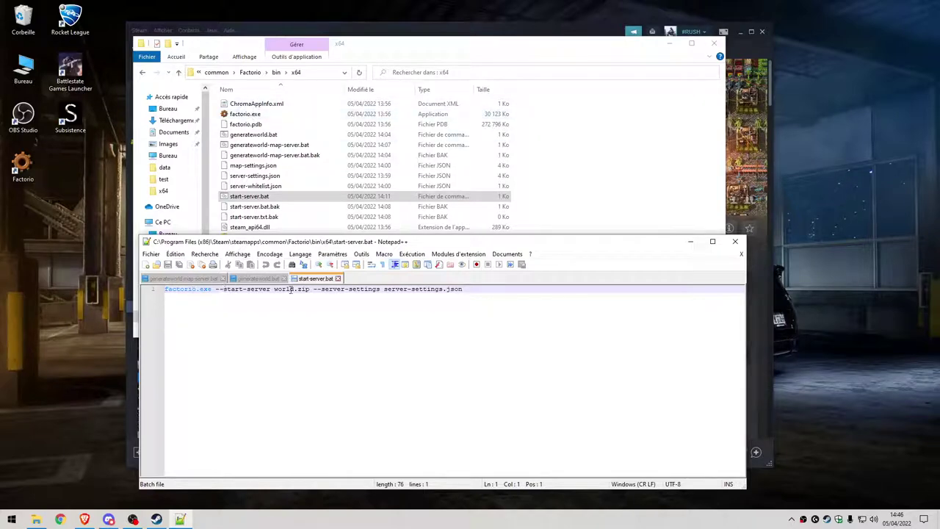
drag(301, 242, 306, 267)
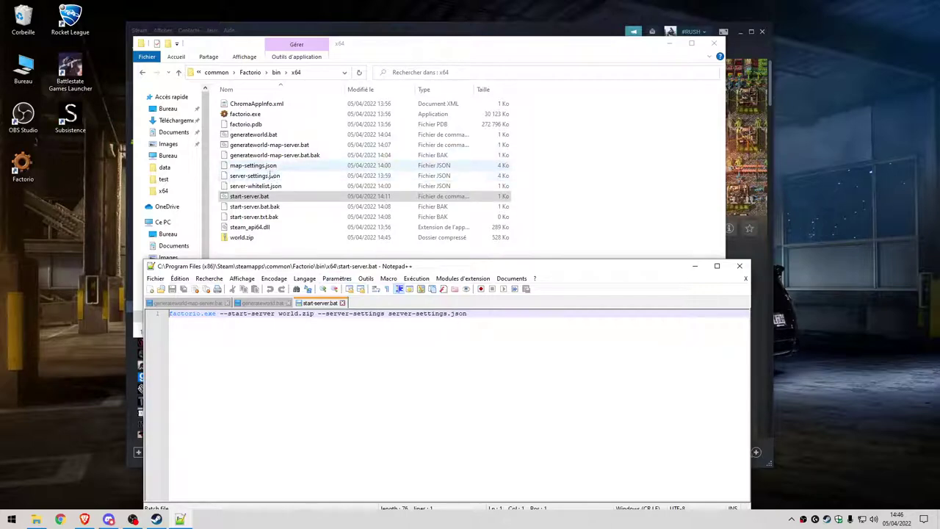
- Append the --map-settings option after world.zip in generateworld.bat, using the command in start-server.bat as reference
right_click(270, 168)
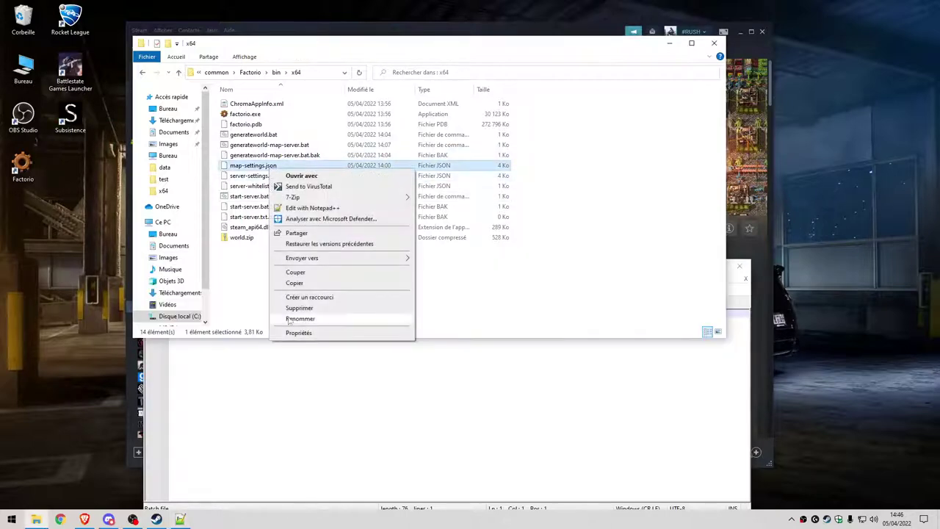
click(299, 319)
click(357, 374)
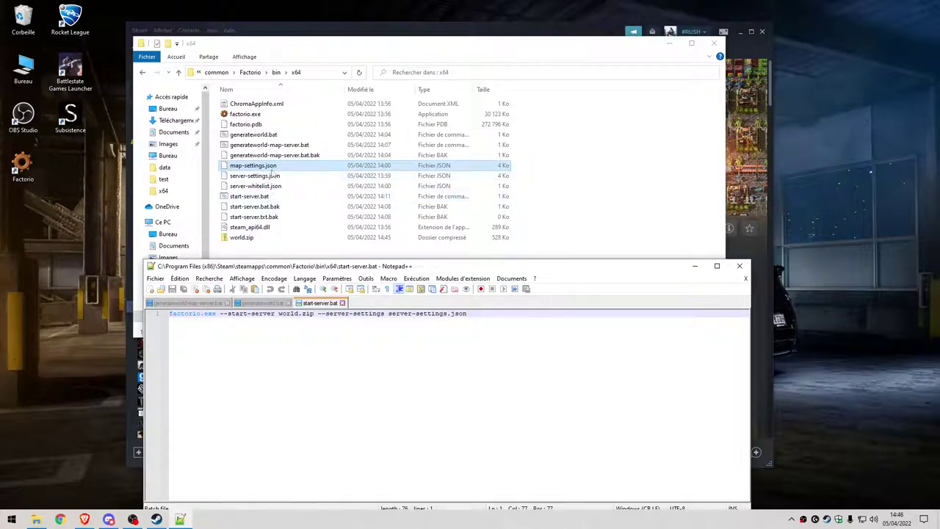
click(263, 303)
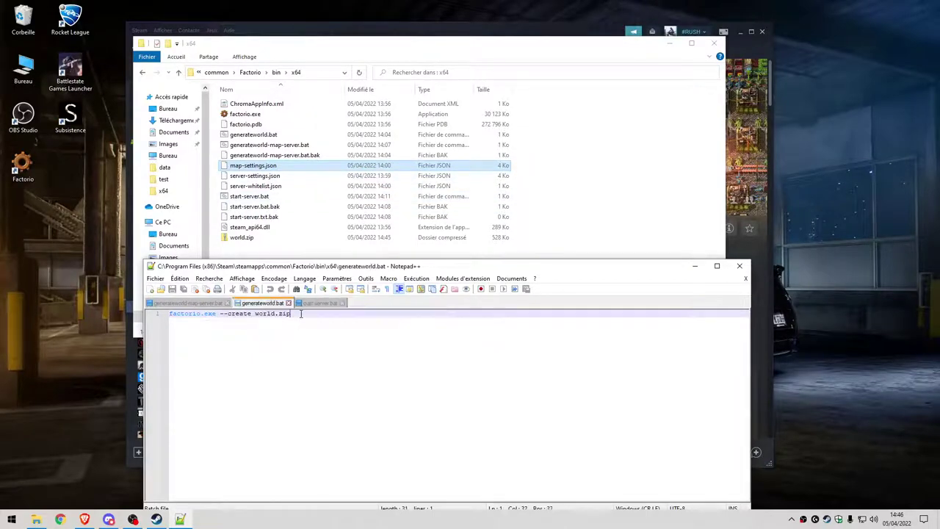
click(320, 303)
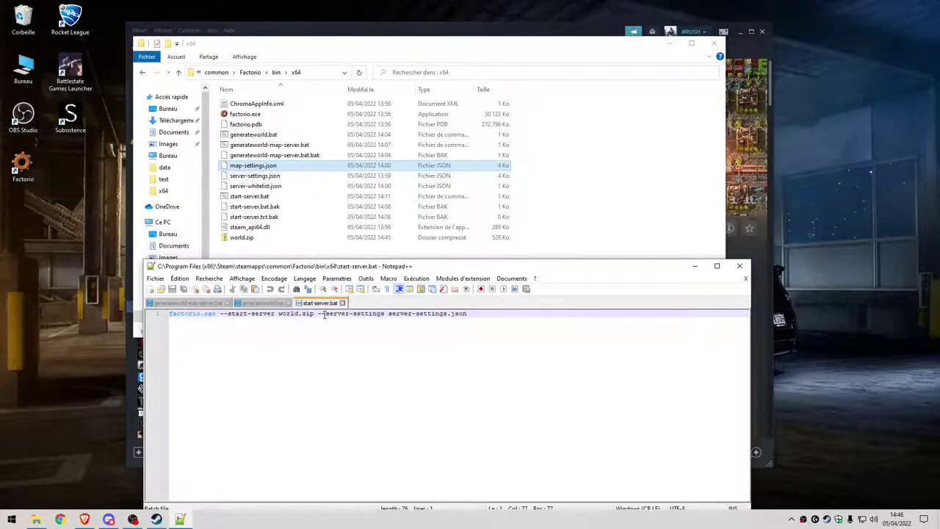
click(262, 303)
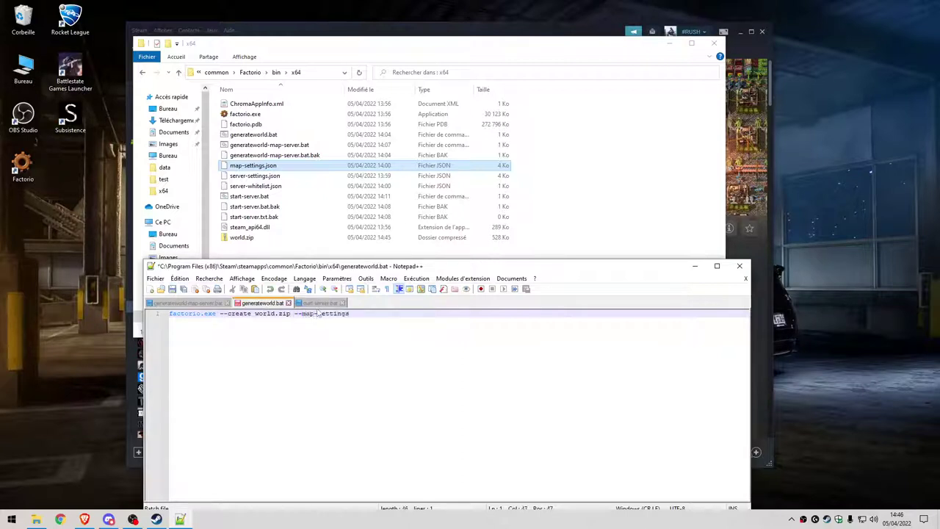
click(321, 303)
click(262, 303)
- Add map-settings.json as the value of the --map-settings option in generateworld.bat, without a leading hyphen
right_click(265, 171)
click(294, 319)
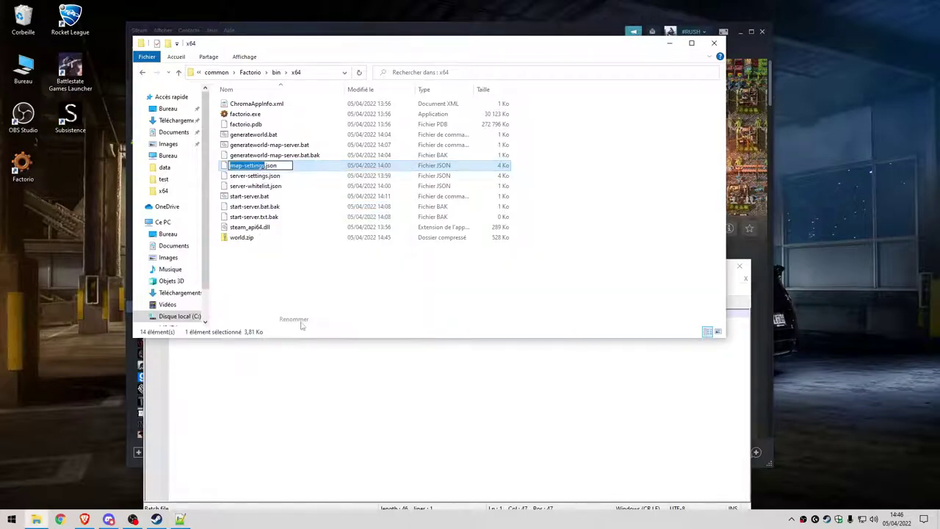
click(342, 389)
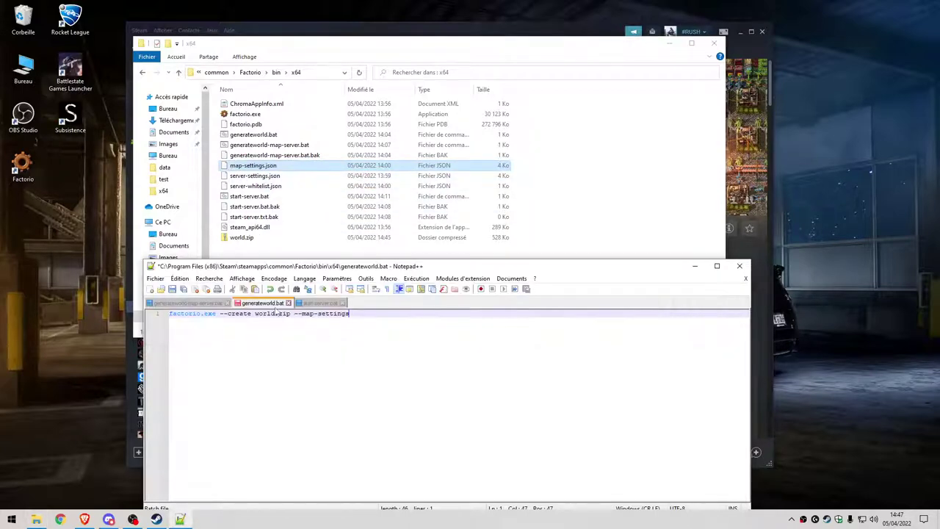
text(-)
key(BackSpace)
text(map-settings.json)
click(320, 302)
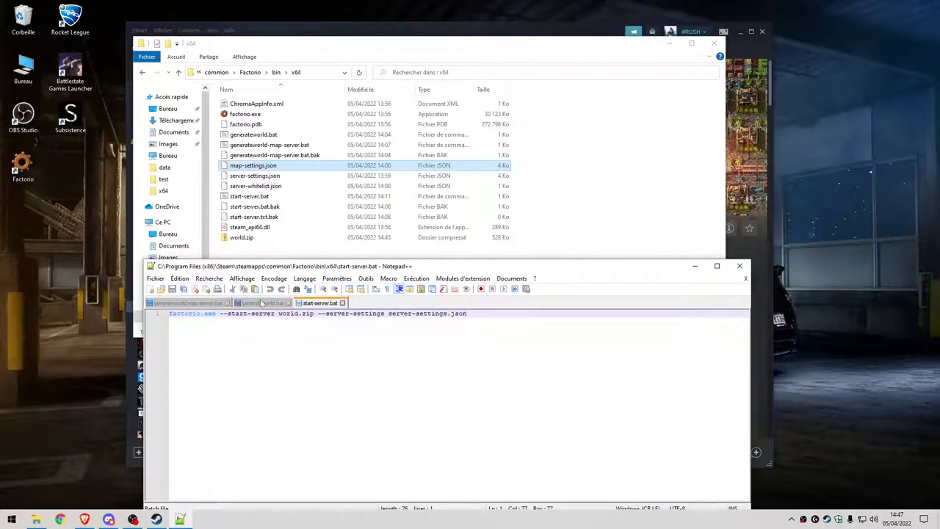
click(262, 303)
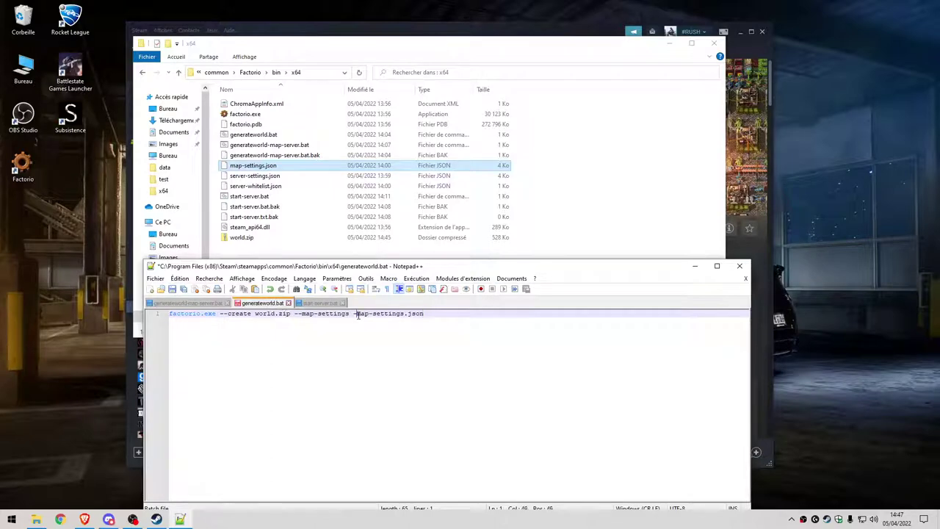
key(BackSpace)
- Open map-settings.json in Notepad++, look through its settings to the end and close the file
click(264, 169)
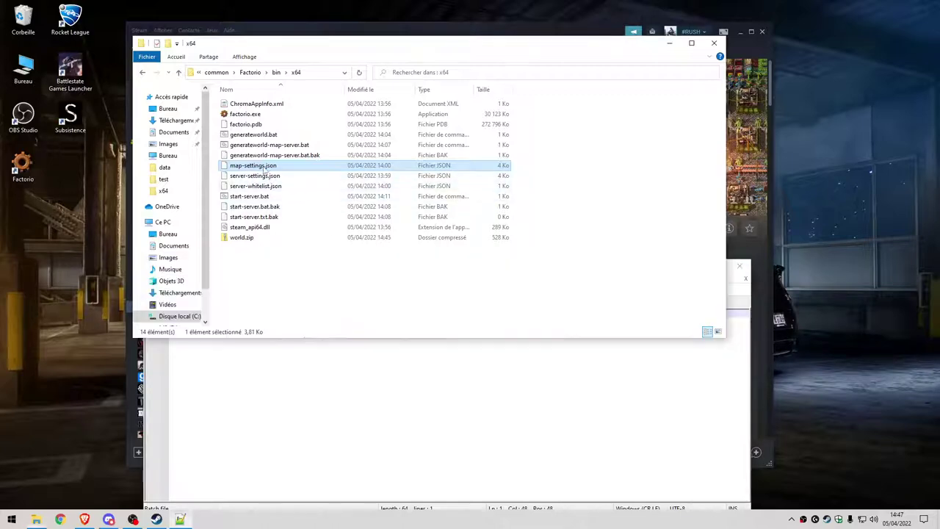
right_click(265, 169)
click(294, 204)
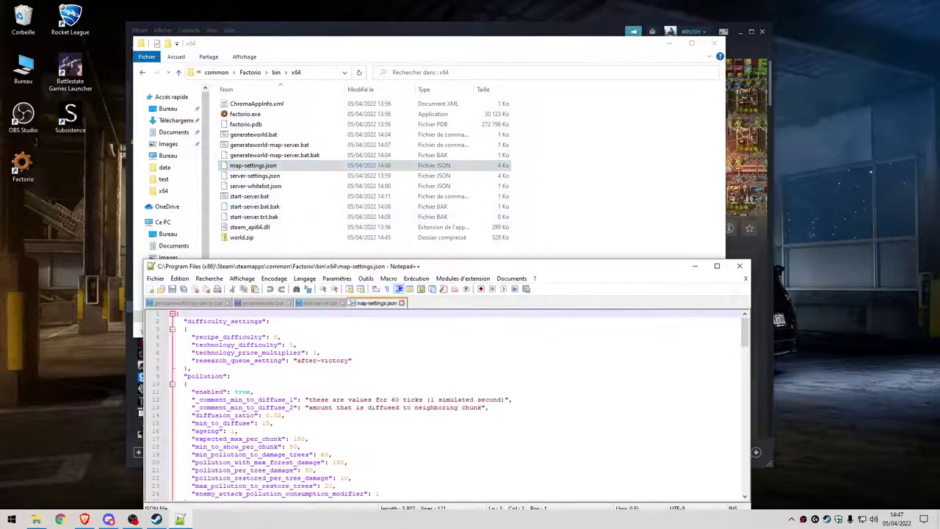
drag(360, 268, 360, 84)
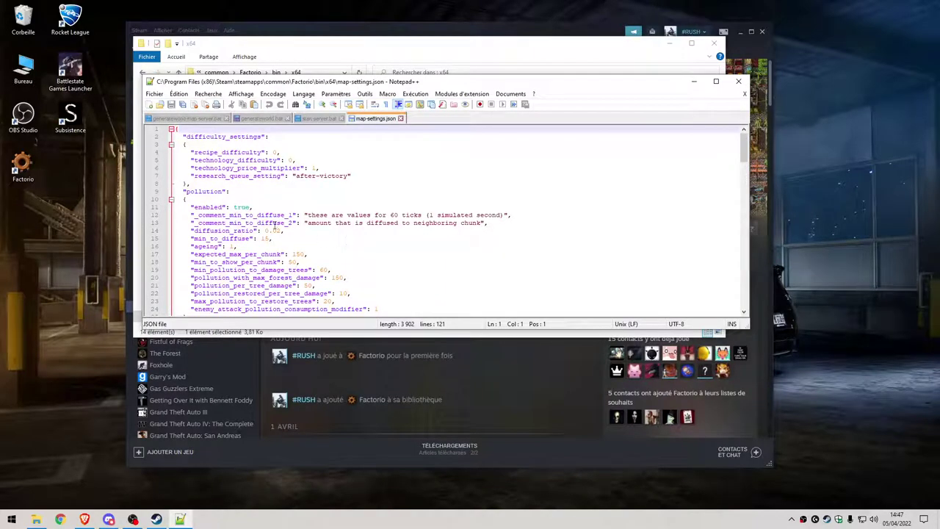
scroll(275, 225, down, 20)
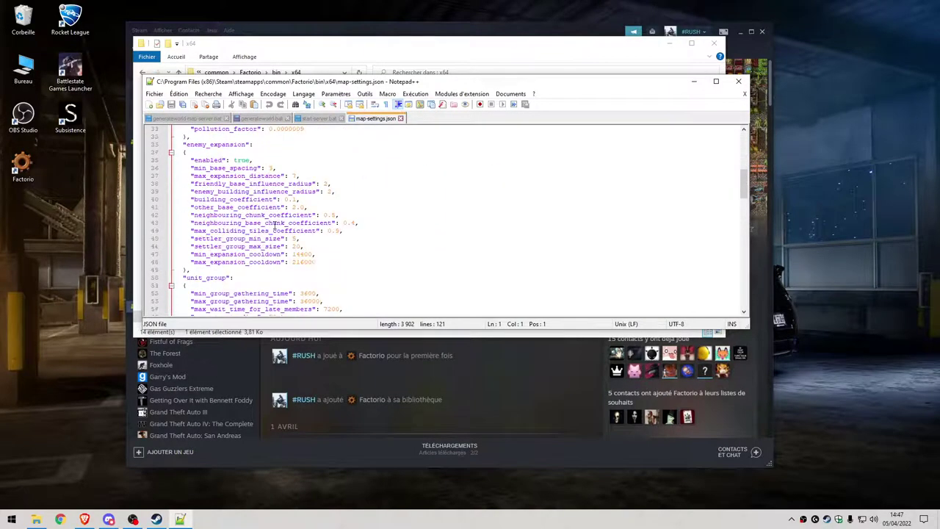
scroll(275, 225, down, 19)
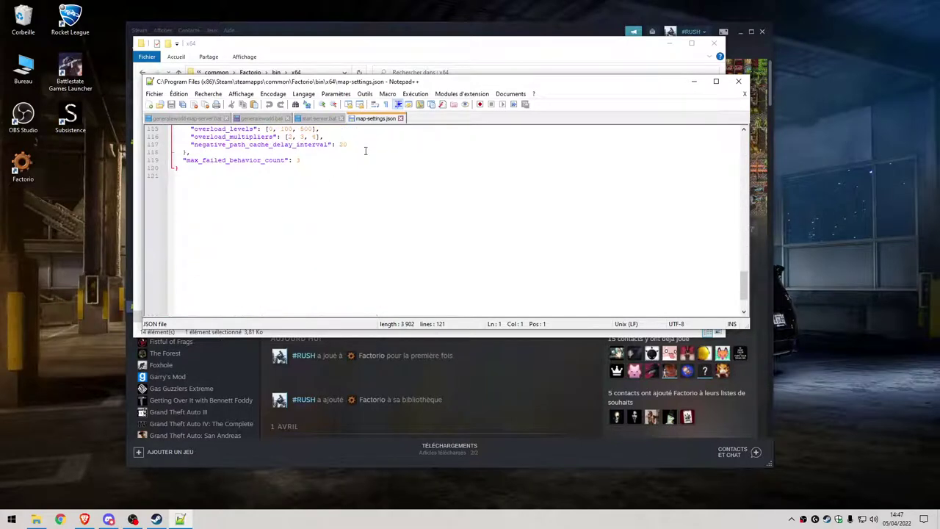
scroll(343, 233, up, 5)
scroll(343, 233, up, 7)
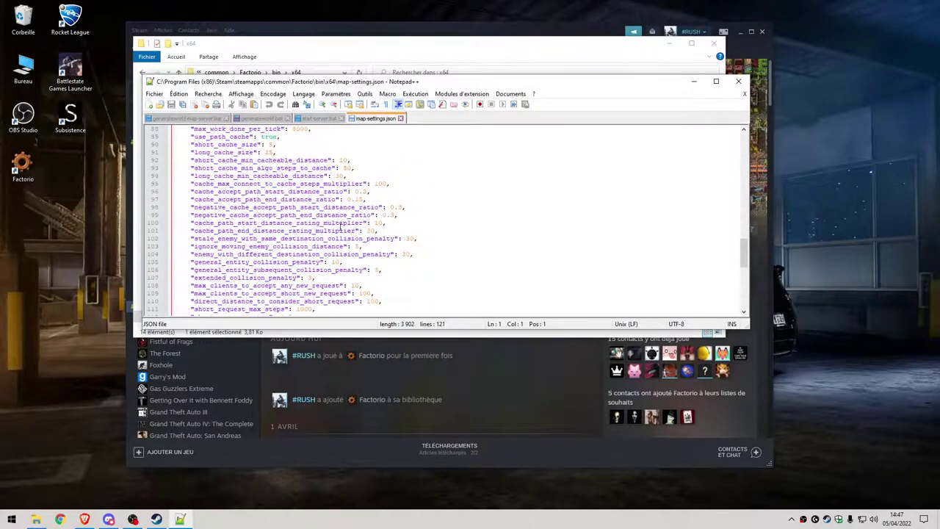
click(401, 118)
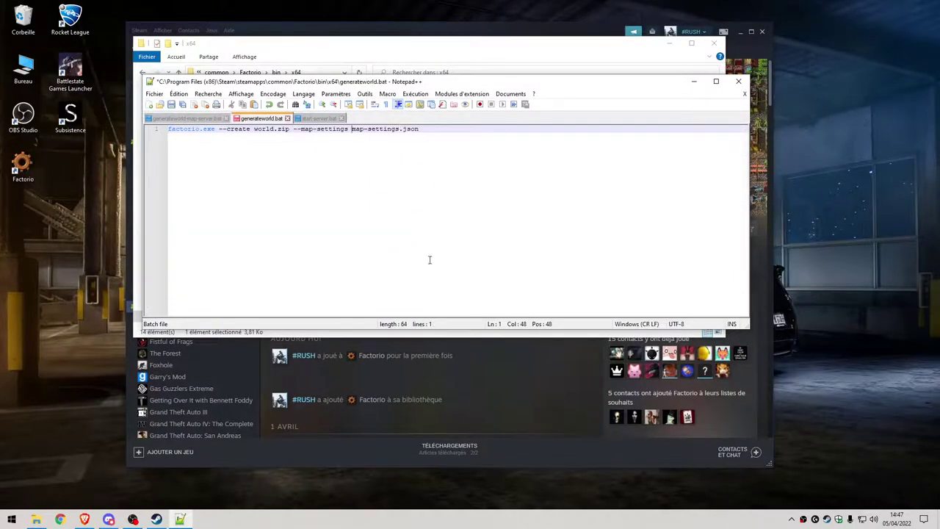
- Enlarge the Notepad++ window, move it to uncover the x64 file list and review the full generateworld.bat command
drag(418, 330, 419, 461)
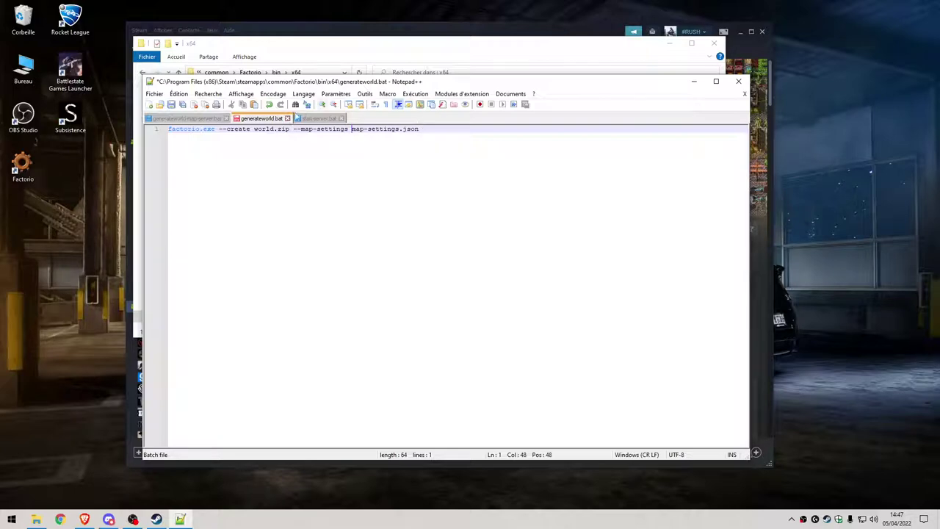
drag(323, 85, 315, 210)
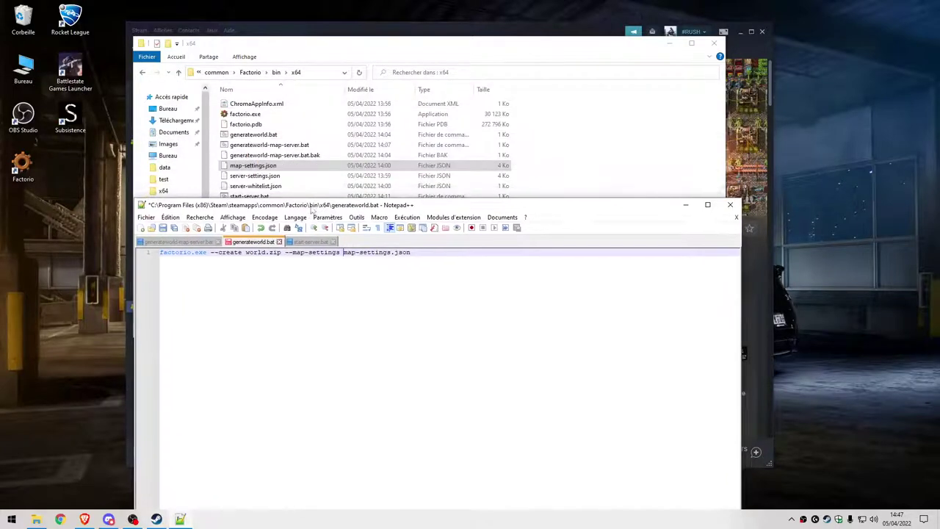
click(146, 217)
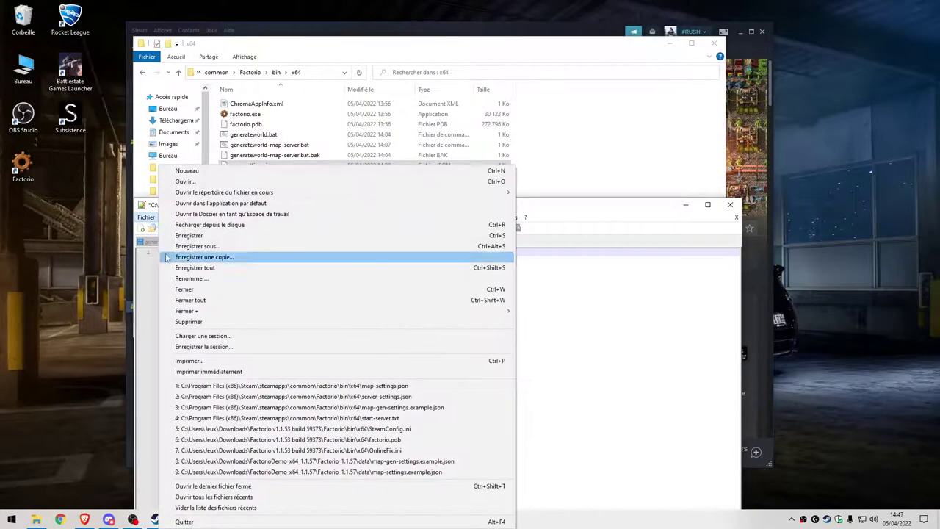
click(565, 238)
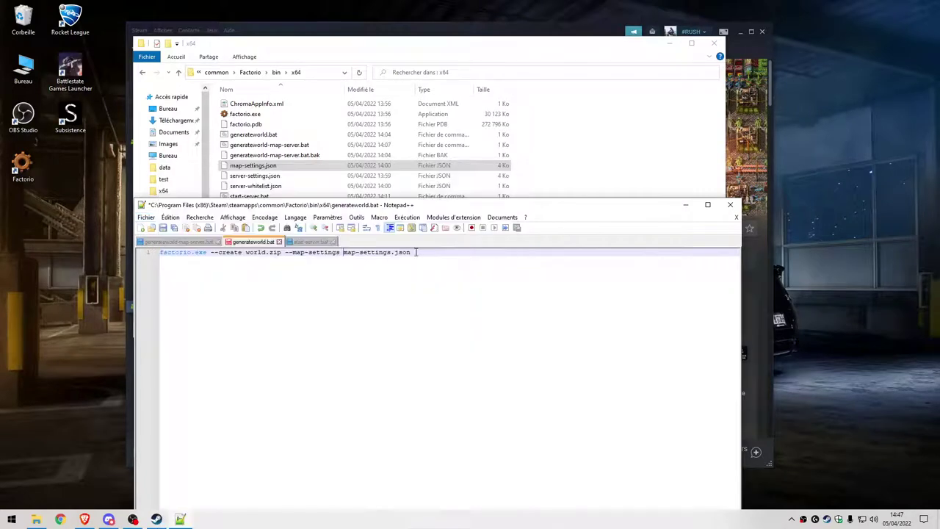
drag(412, 252, 160, 252)
click(137, 258)
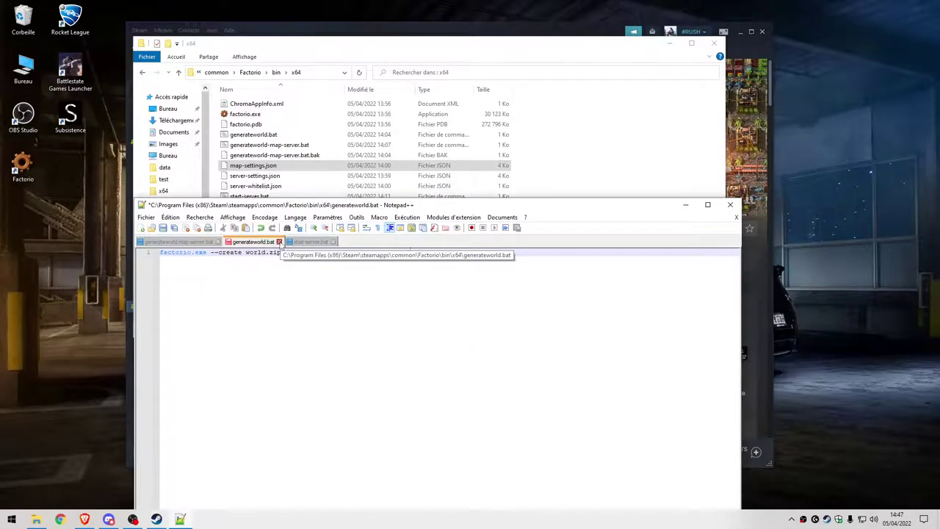
- Close generateworld.bat without saving, close the other open batch files and exit Notepad++
click(279, 241)
click(500, 292)
click(273, 243)
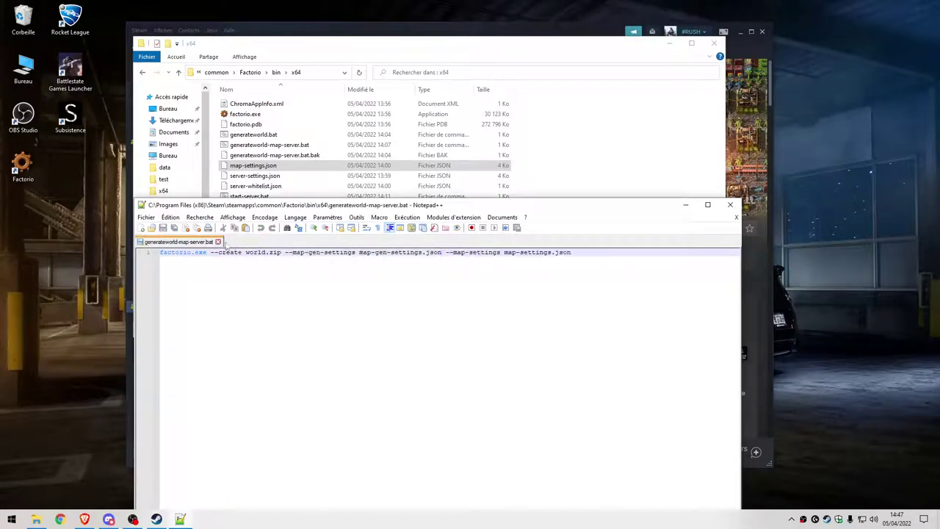
click(217, 242)
click(730, 205)
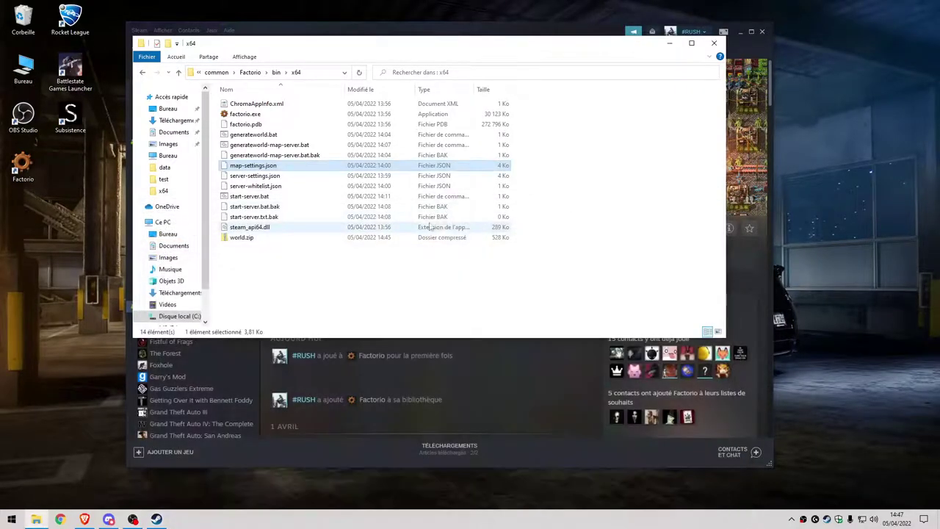
- Reopen start-server.bat in Notepad++ to check its world.zip and server-settings.json arguments, and close the editor
right_click(258, 200)
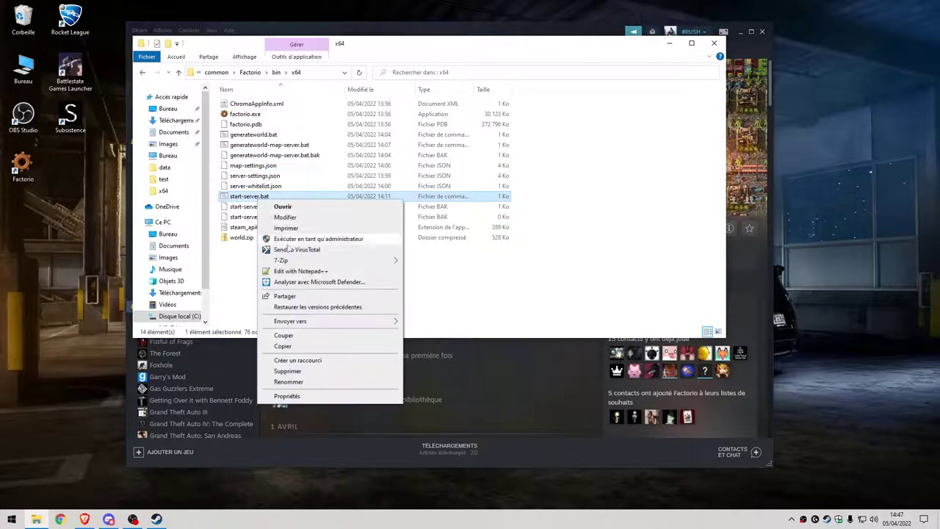
click(353, 274)
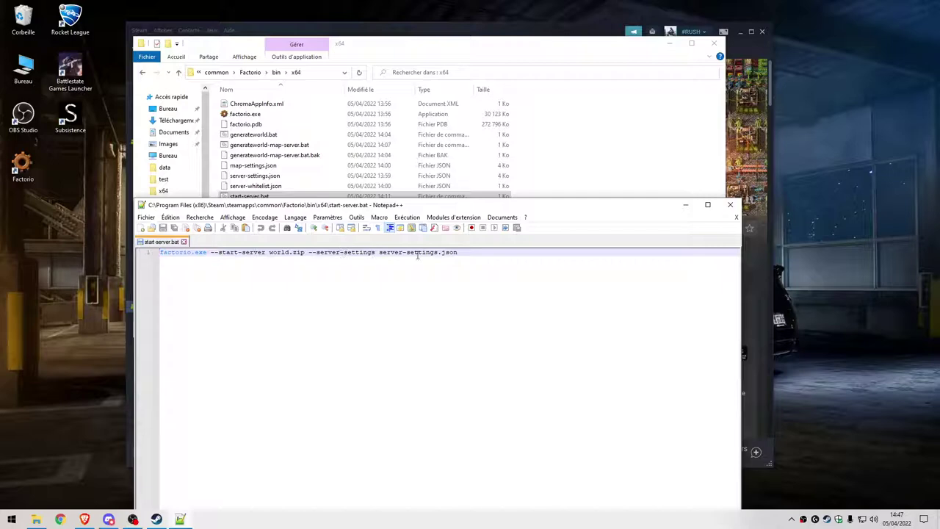
click(737, 217)
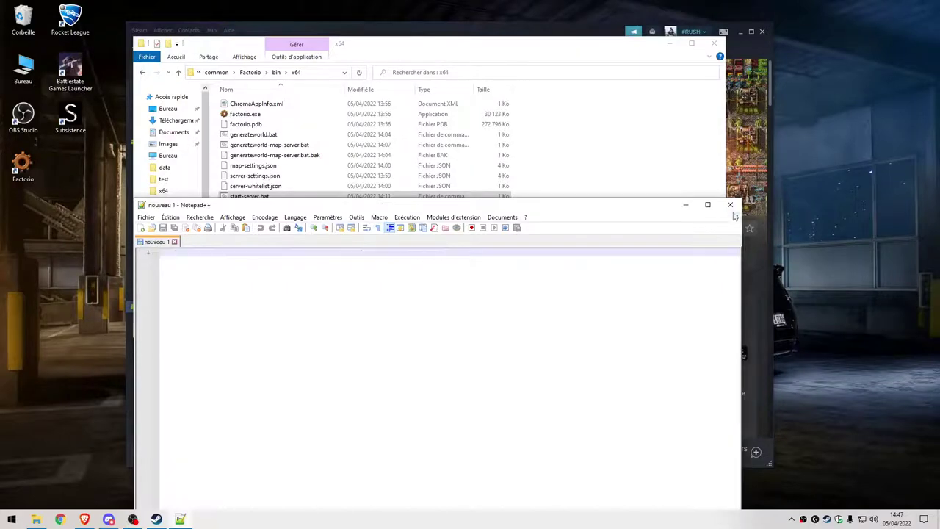
click(730, 204)
- Run start-server.bat to launch the dedicated server and close its console window
key(Return)
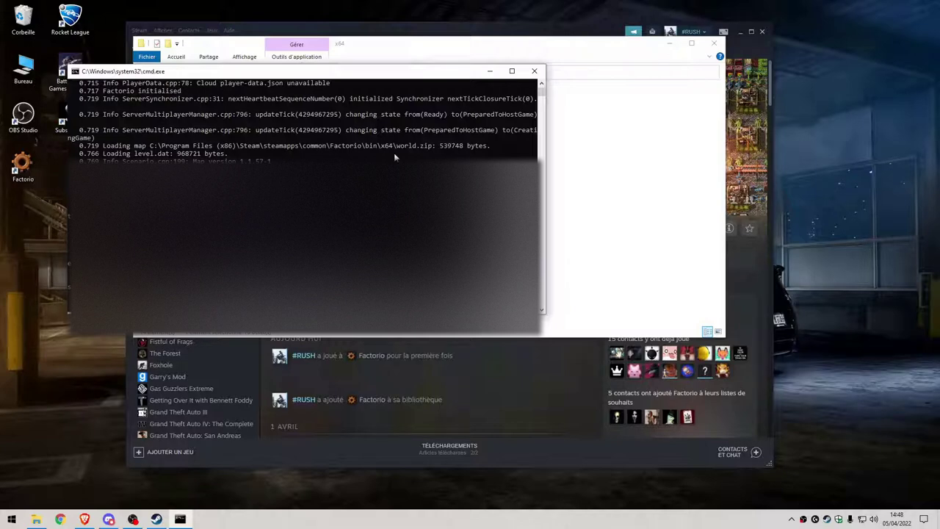
click(534, 72)
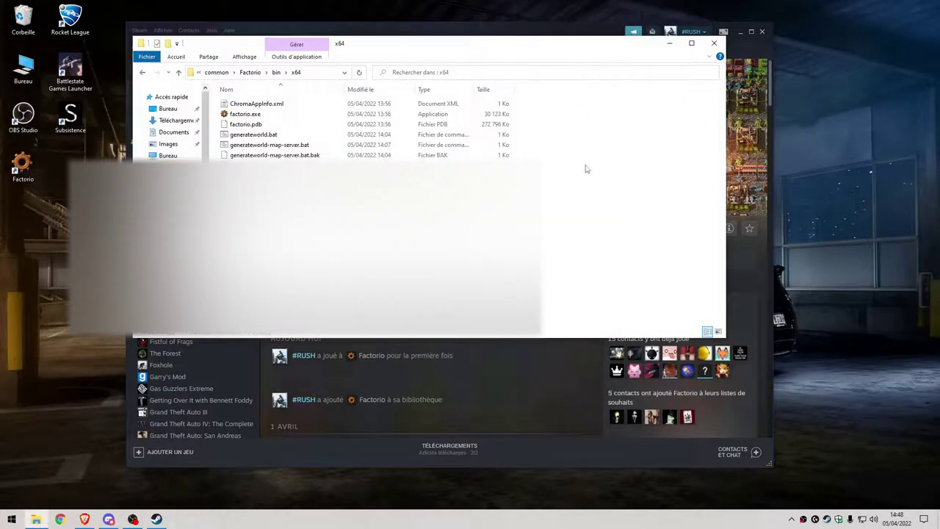